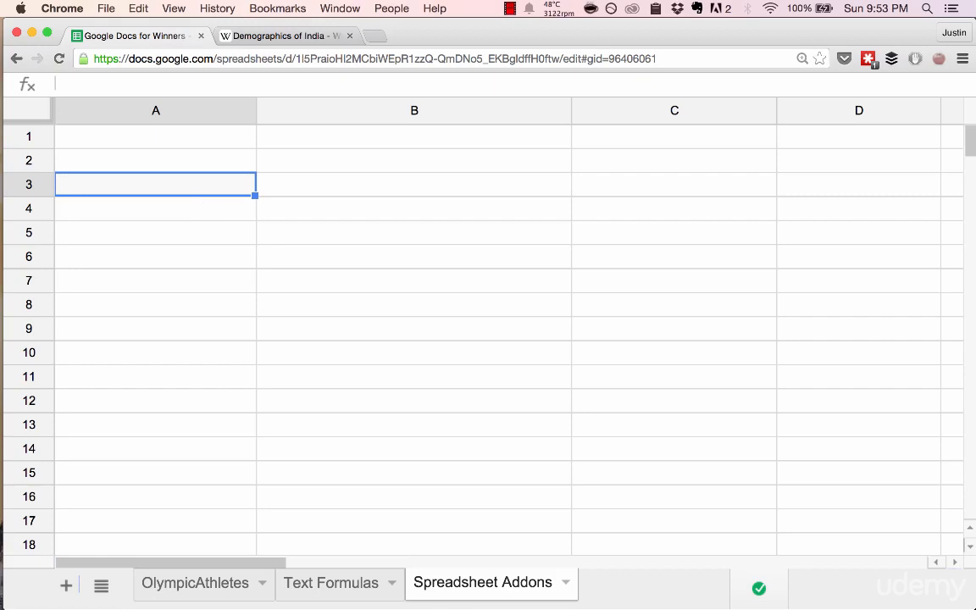
type("=impor")
key("Down")
key("Down")
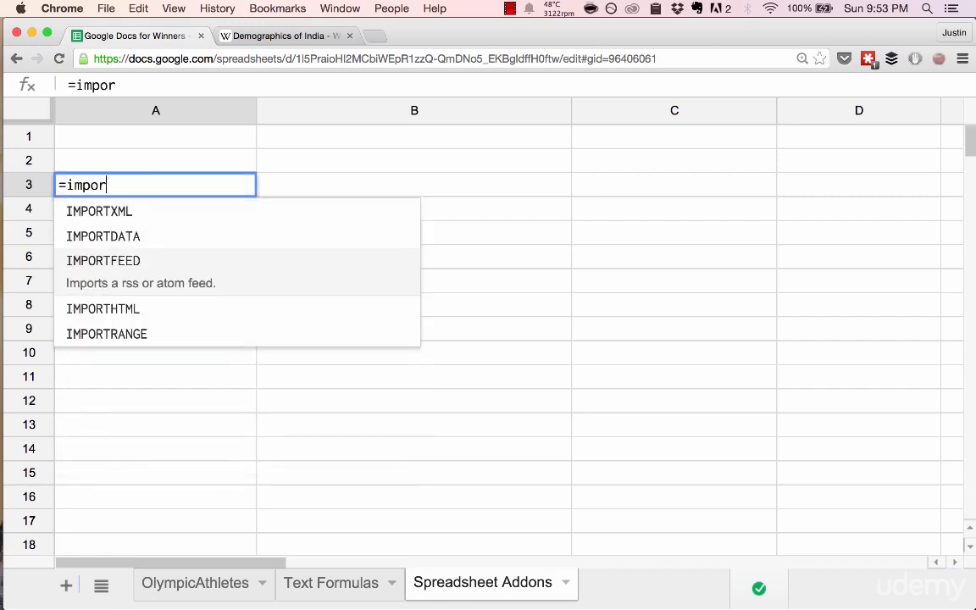
key("Down")
key("Tab")
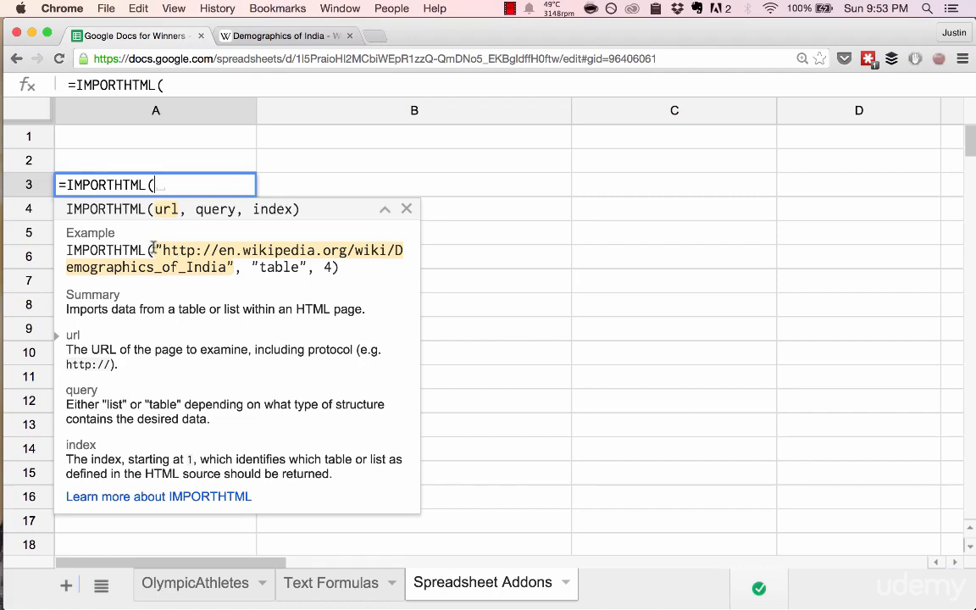
left_click_drag(153, 246, 231, 269)
key("ctrl+c")
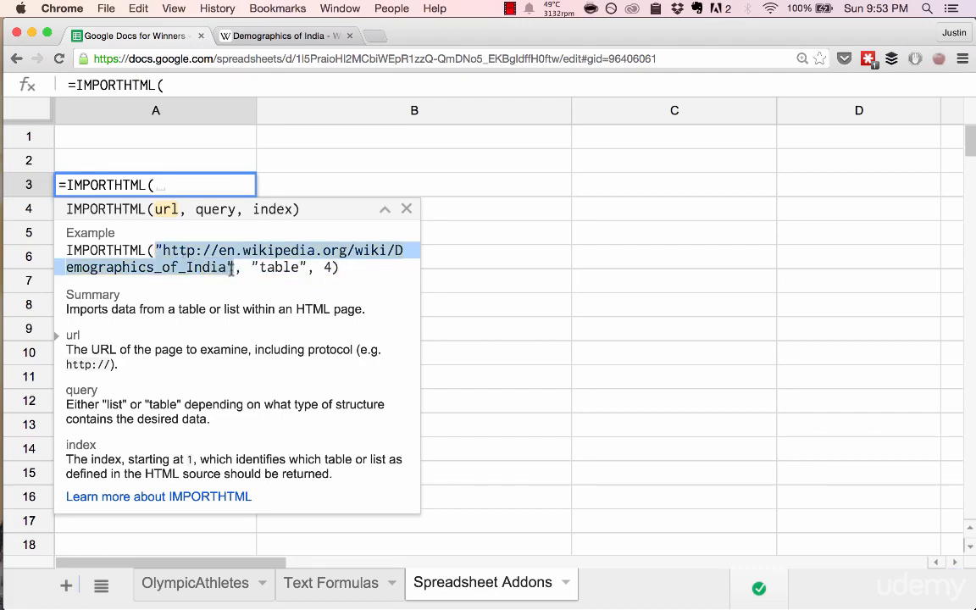
left_click(214, 180)
key("ctrl+v")
type(",")
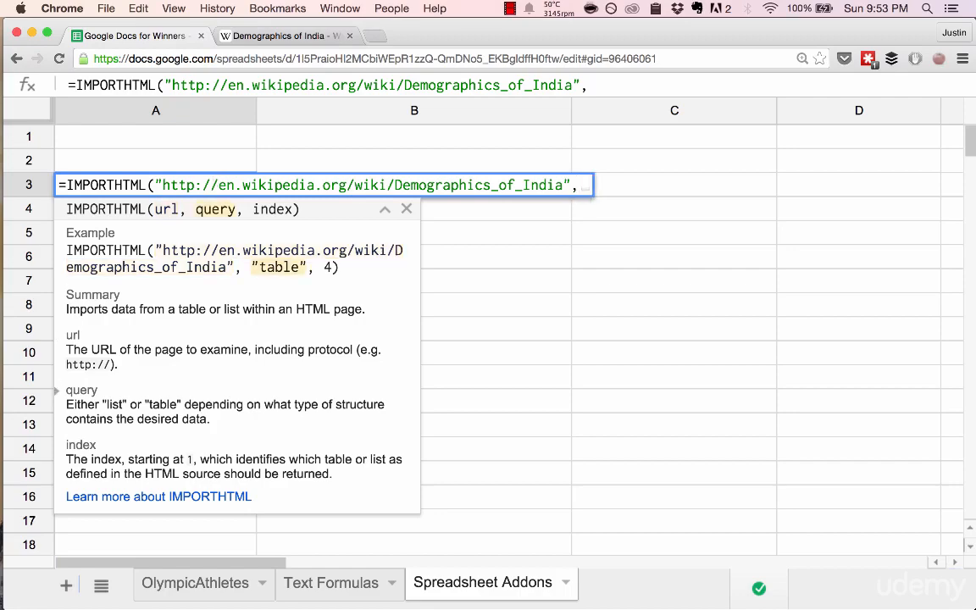
- Glance at the Demographics of India page, and add "table" as the formula's query argument
key("ctrl+Tab")
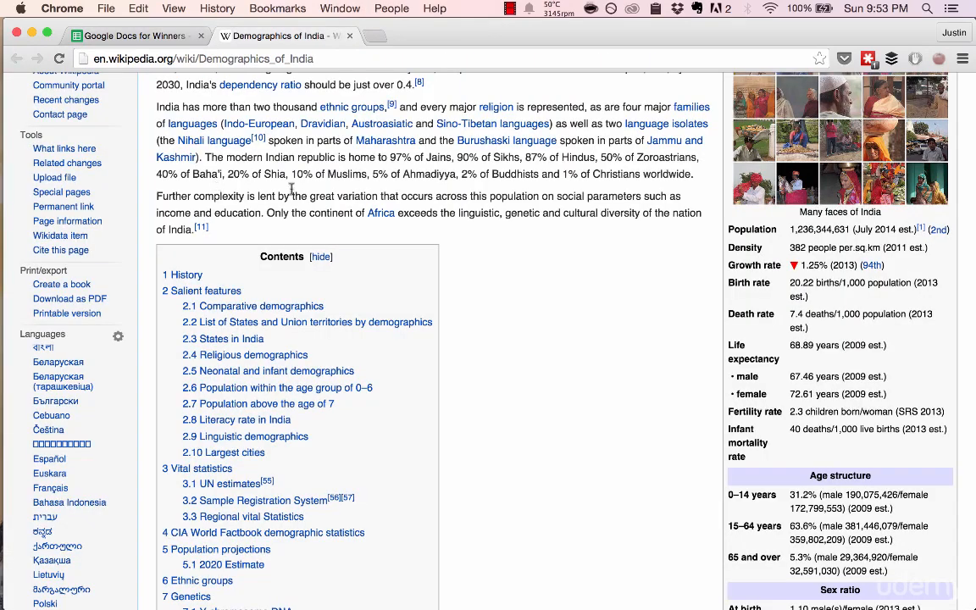
scroll(290, 188, "up", 5)
key("ctrl+Tab")
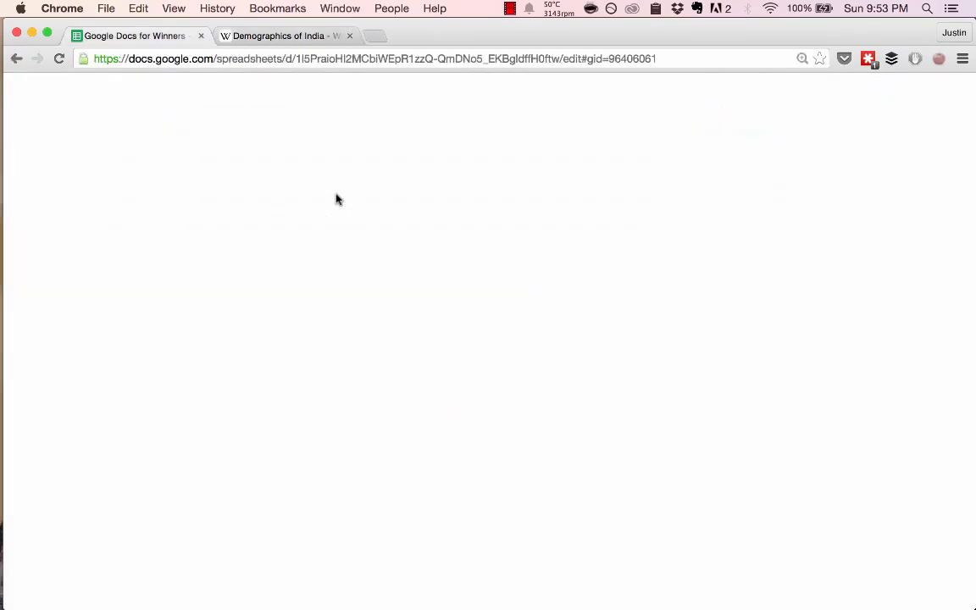
type("\"ta")
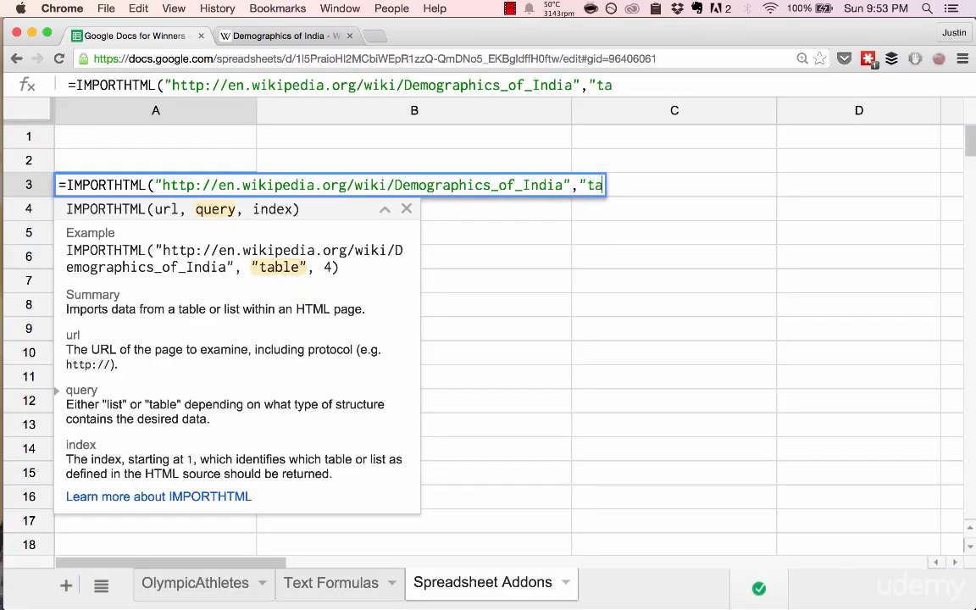
type("ble\",")
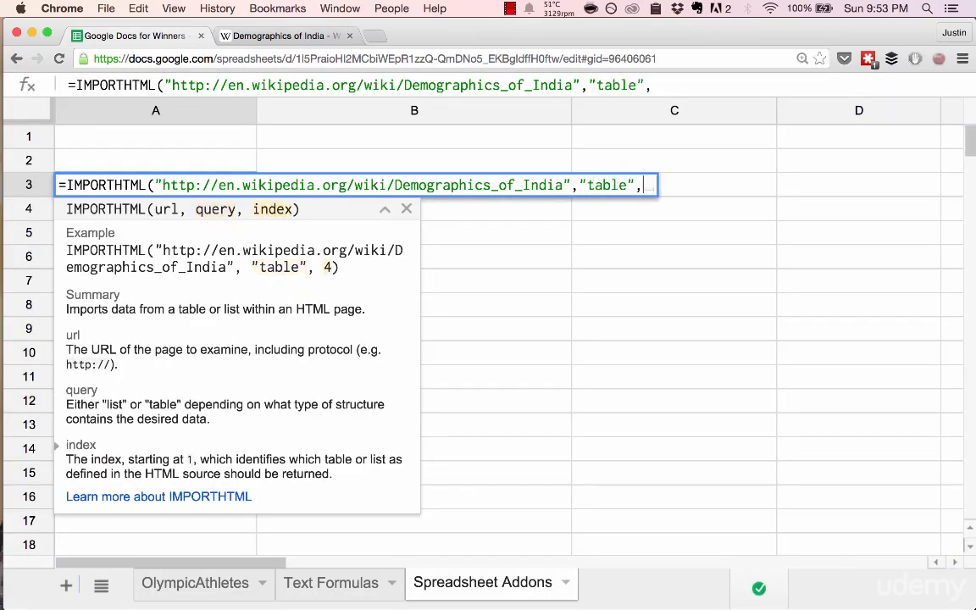
- Examine the tables on the Demographics of India Wikipedia page to see which ones could be imported
key("ctrl+Tab")
scroll(376, 374, "down", 5)
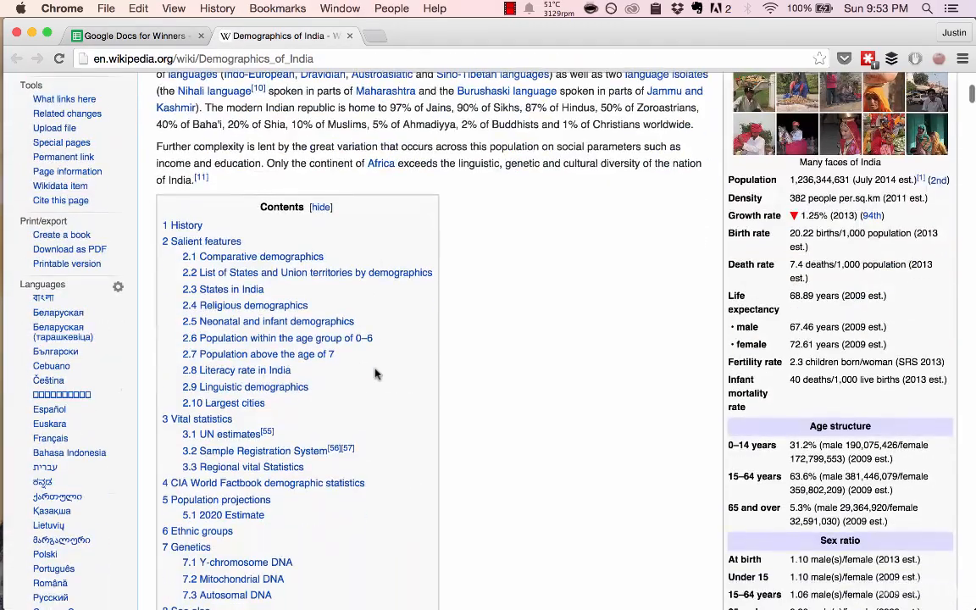
scroll(376, 374, "down", 15)
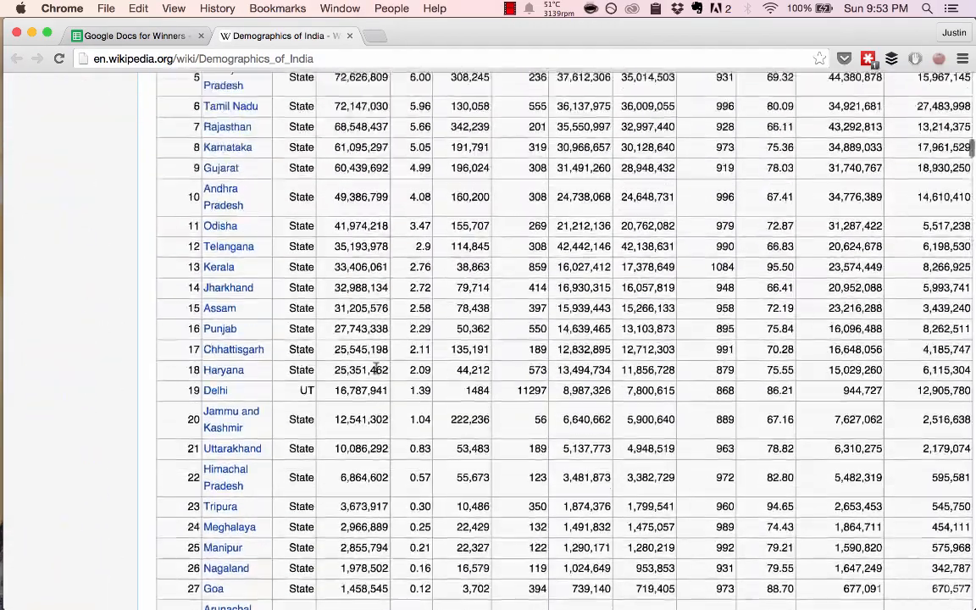
scroll(378, 373, "up", 5)
scroll(378, 374, "up", 5)
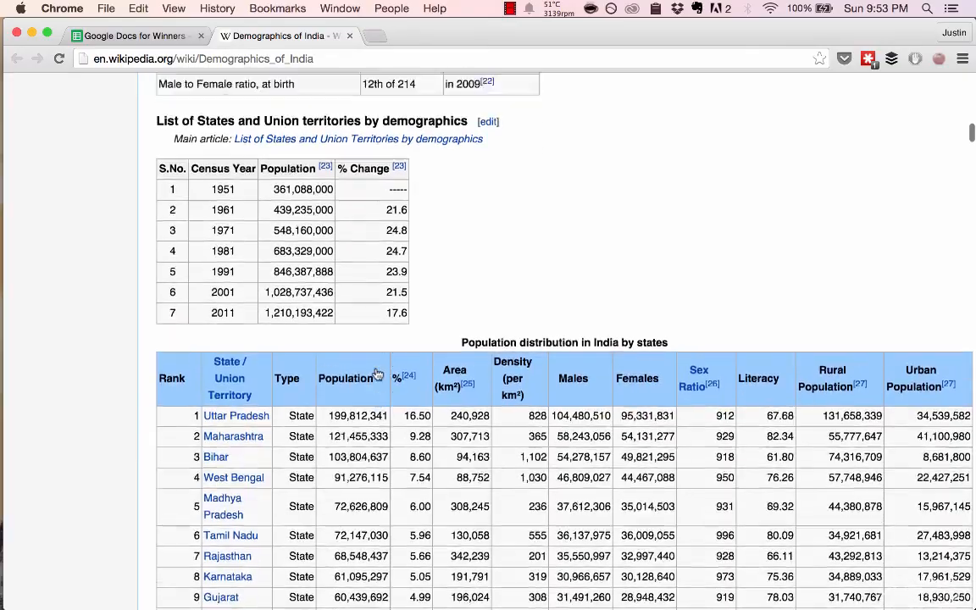
scroll(298, 198, "down", 15)
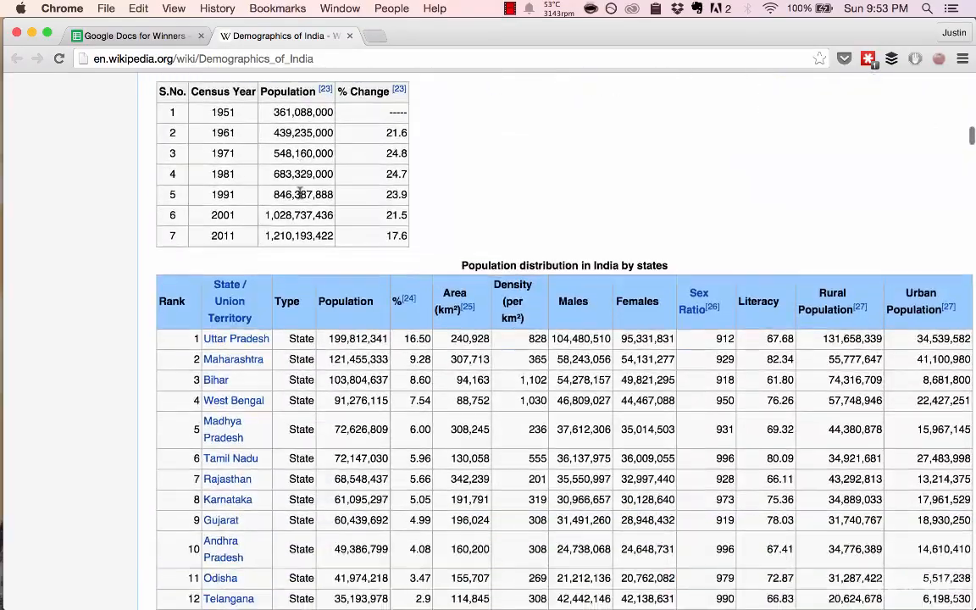
scroll(318, 254, "down", 8)
scroll(318, 233, "up", 20)
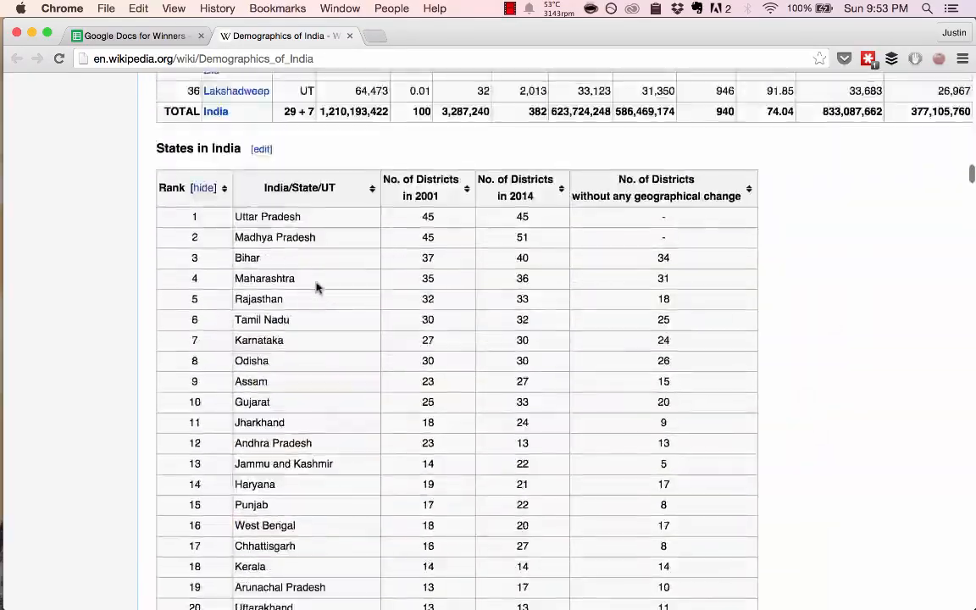
scroll(322, 218, "down", 17)
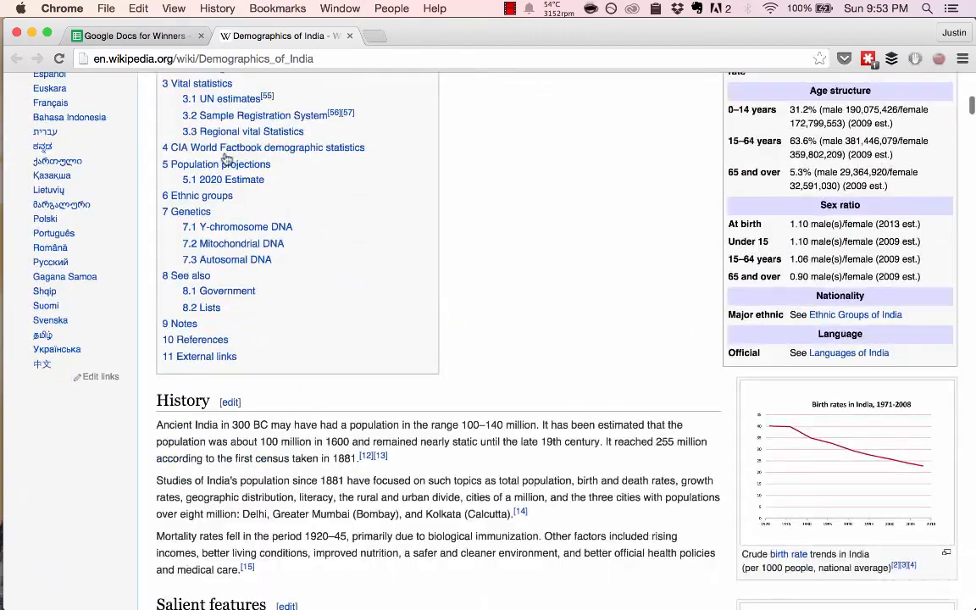
scroll(254, 161, "up", 5)
- Complete the IMPORTHTML formula in A3 with index 4 and run the import
key("super+alt+Left")
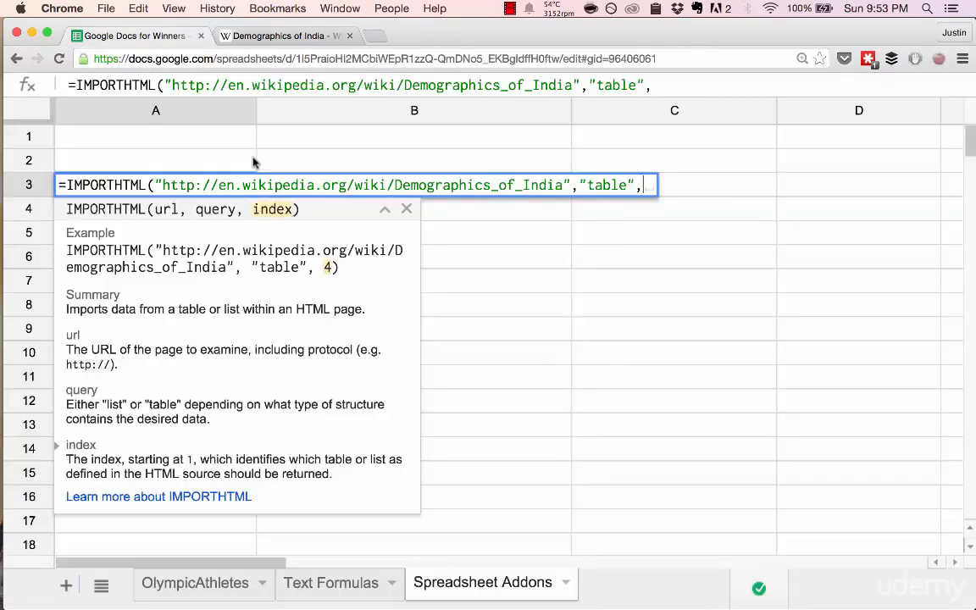
type("4)")
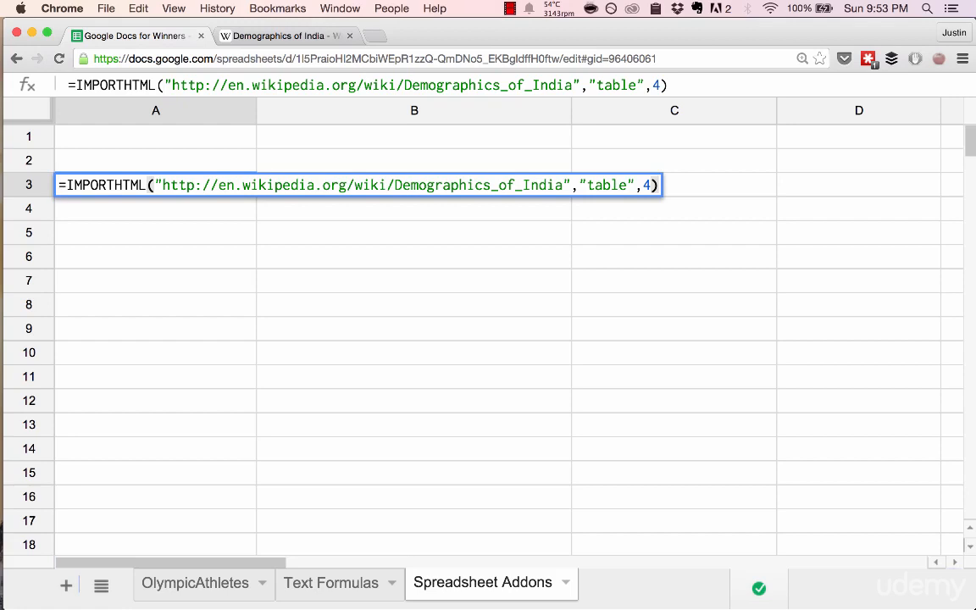
key("Return")
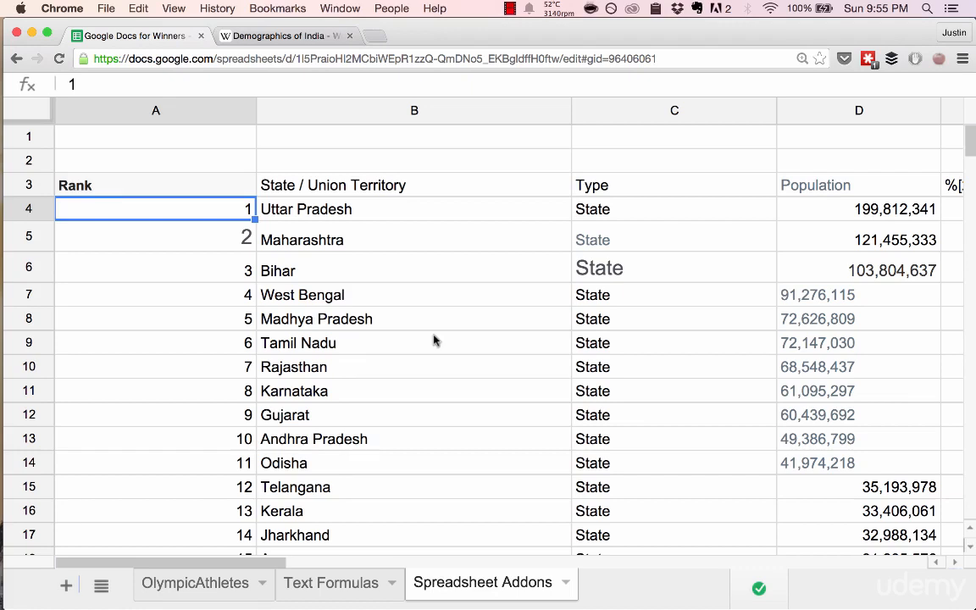
- Compare the A3 formula and its imported columns with the "Population distribution in India by states" table on the Wikipedia page
double_click(217, 177)
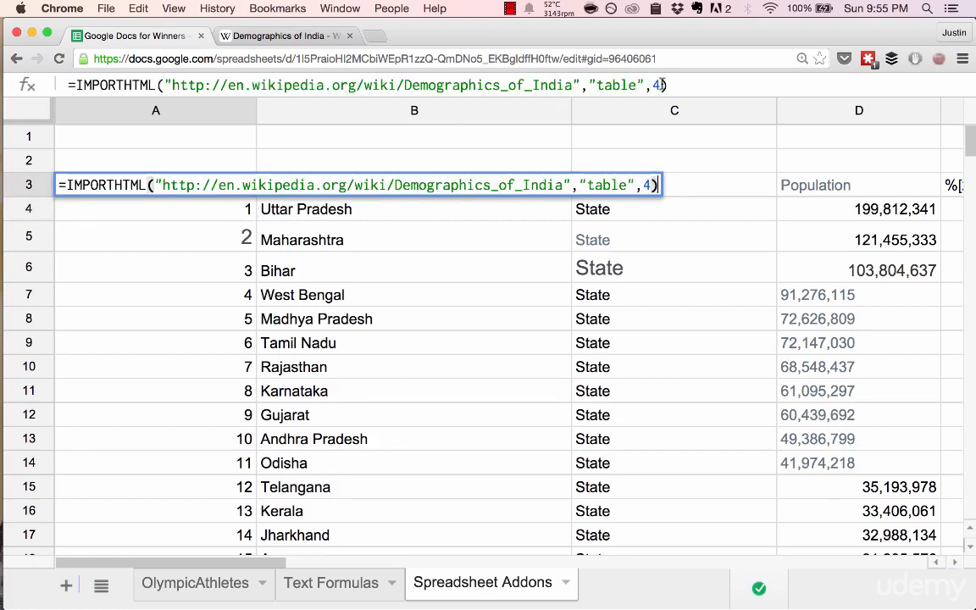
key("Escape")
key("ctrl+Tab")
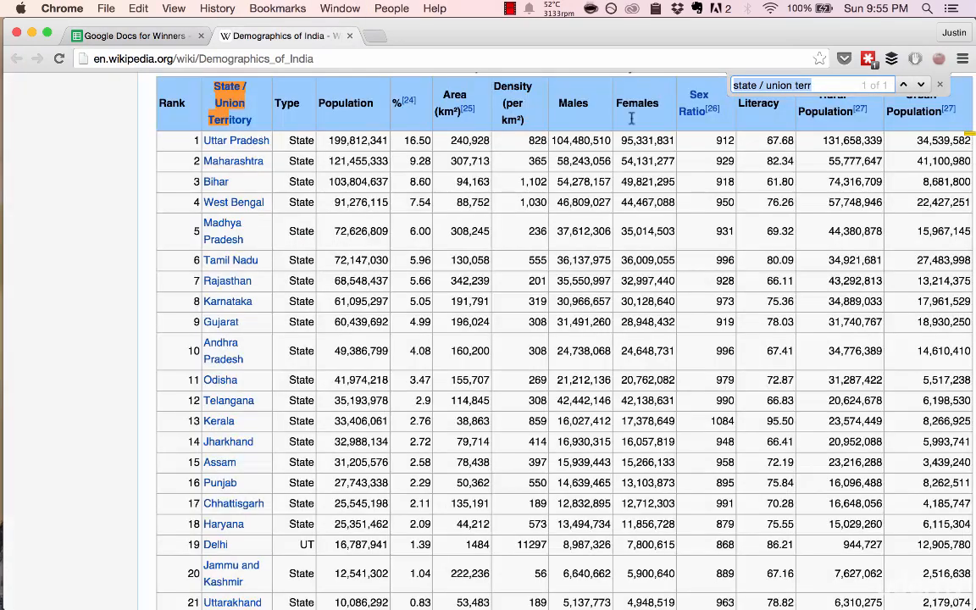
scroll(244, 263, "up", 5)
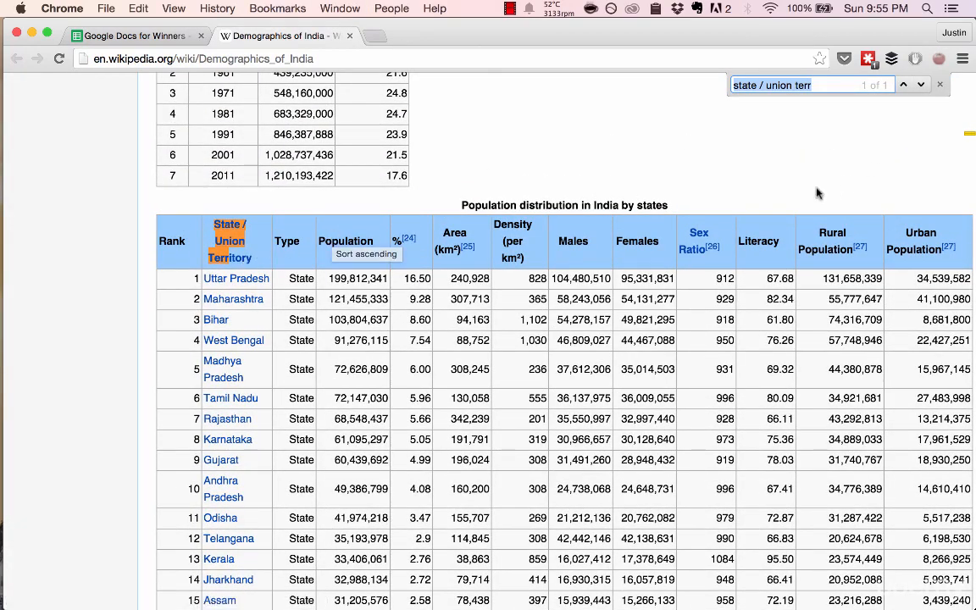
key("Escape")
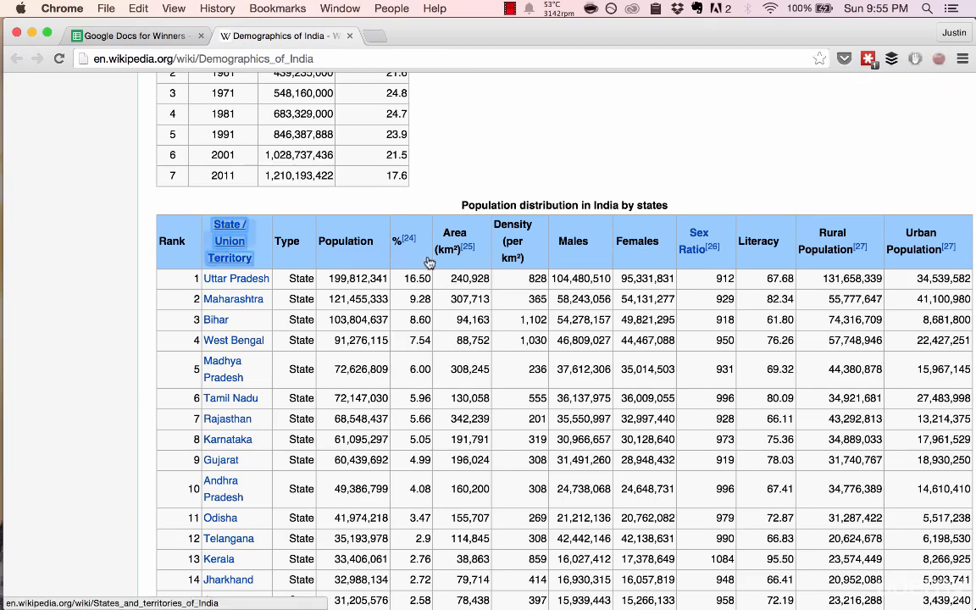
key("ctrl+shift+Tab")
scroll(683, 204, "right", 10)
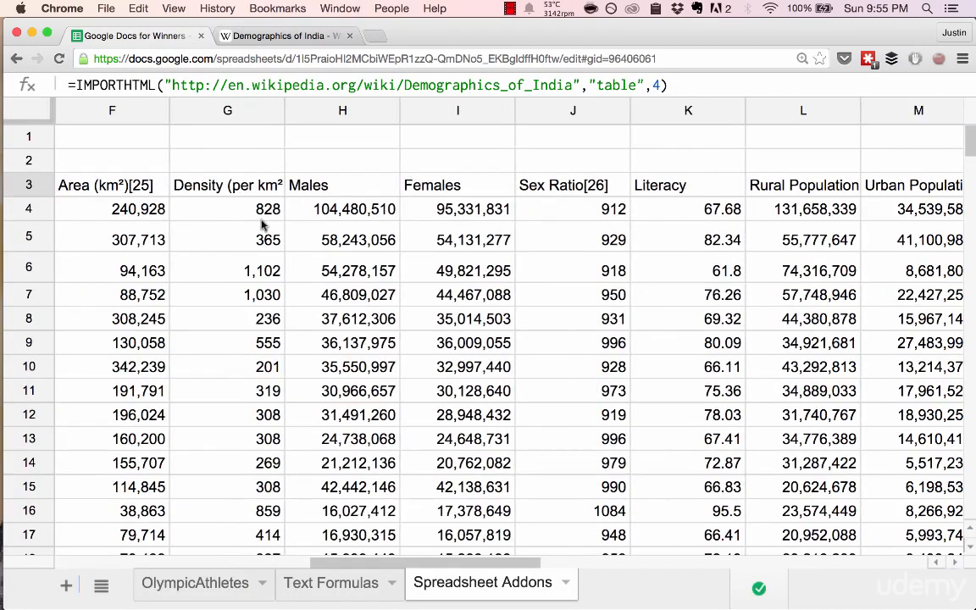
scroll(175, 201, "left", 10)
scroll(175, 202, "right", 2)
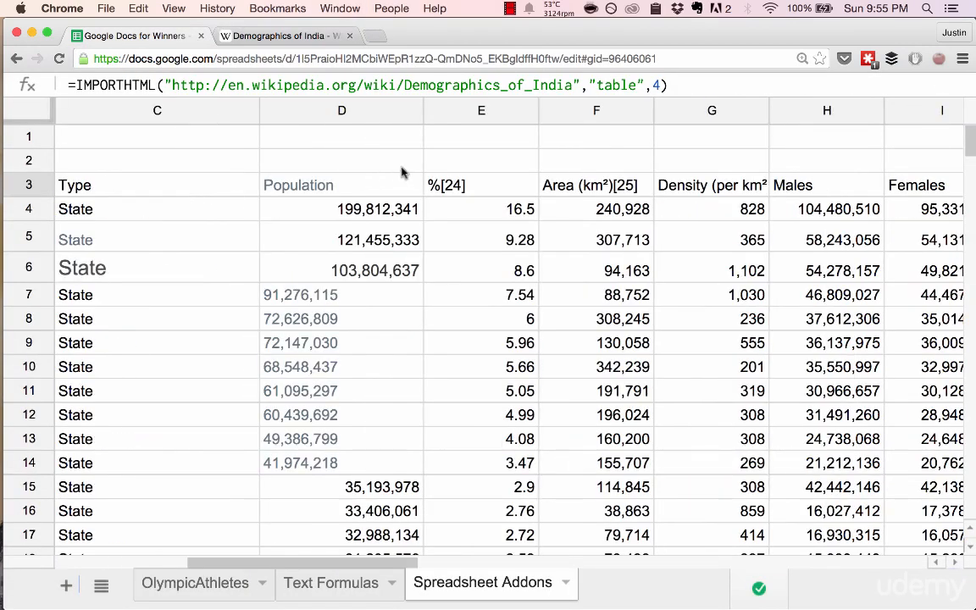
key("ctrl+Tab")
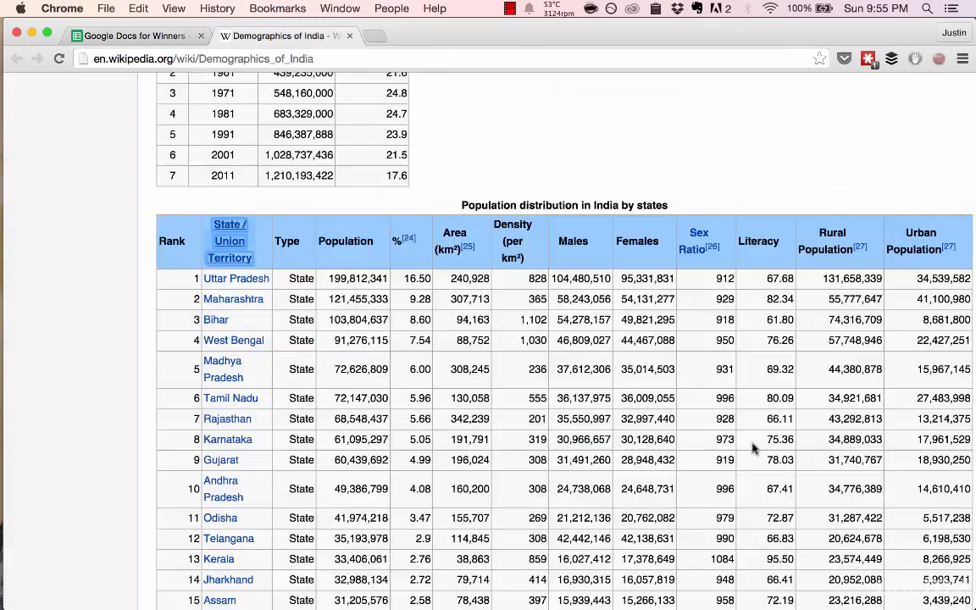
scroll(529, 348, "up", 7)
key("ctrl+shift+Tab")
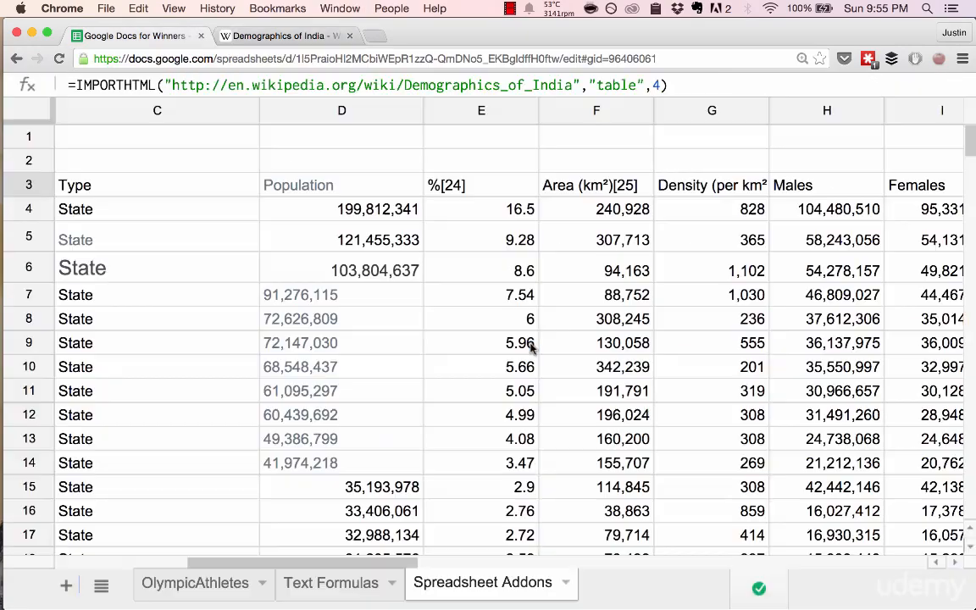
scroll(201, 194, "left", 5)
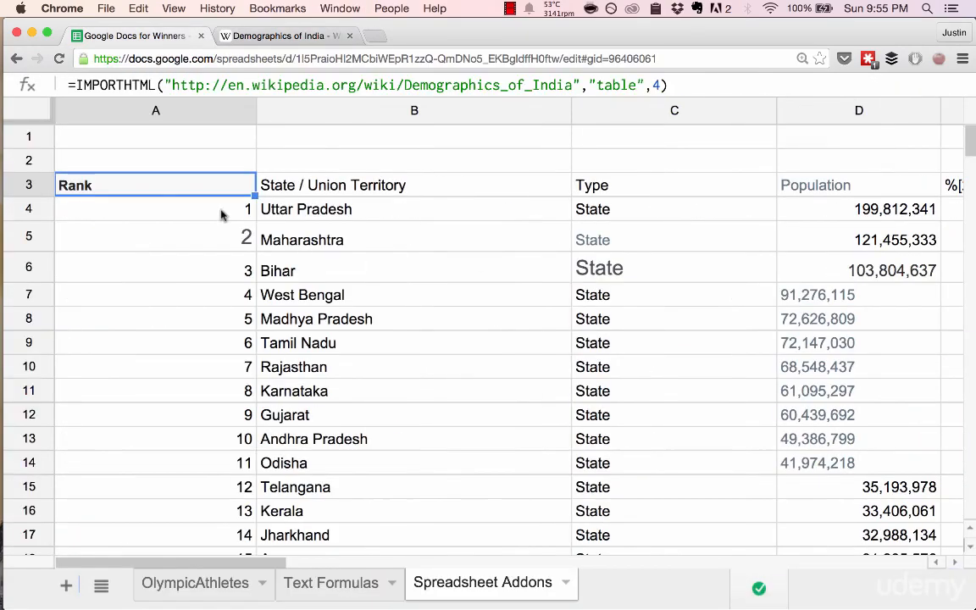
- Change the query argument of the IMPORTHTML formula in A3 to "list", keeping index 4
left_click(635, 85)
double_click(627, 85)
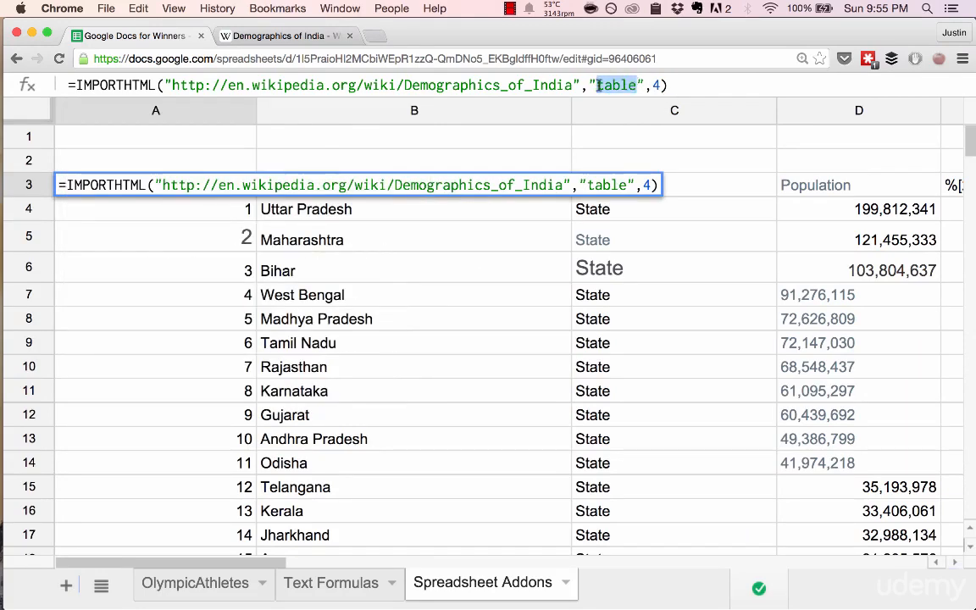
key("Return")
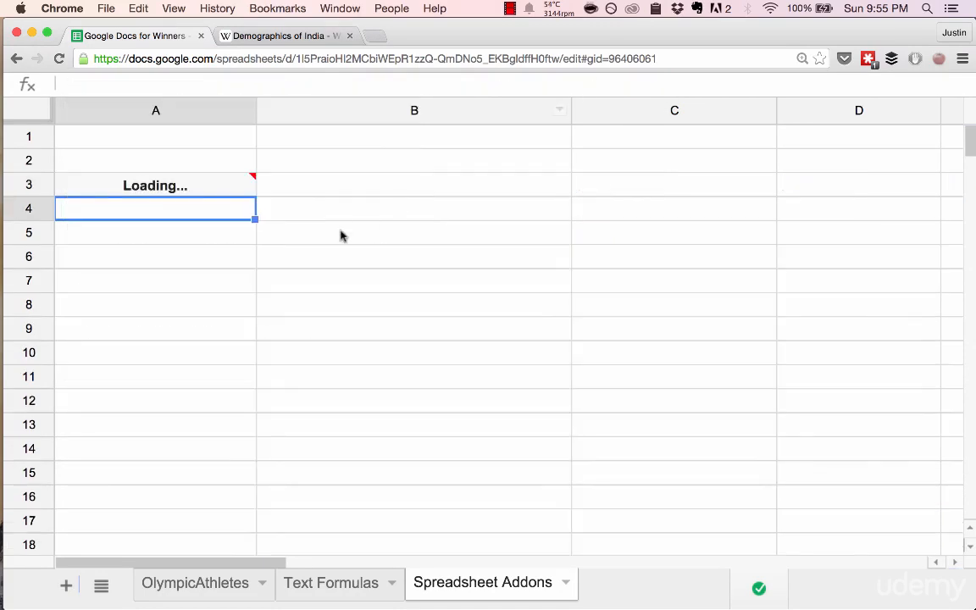
left_click(159, 192)
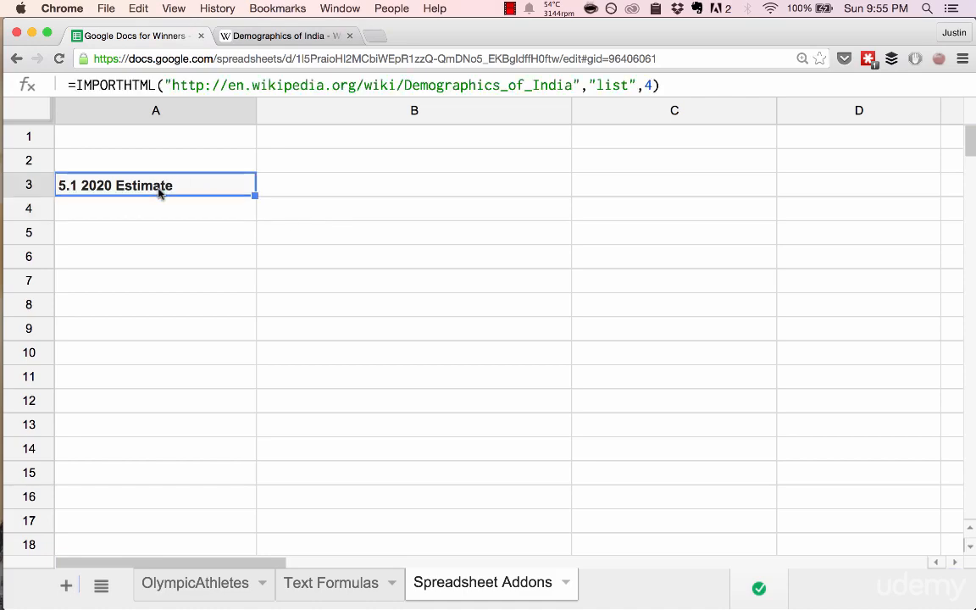
- Look through the Wikipedia article's contents and first sections for the source of the list entry imported into A3
key("ctrl+Tab")
scroll(282, 192, "up", 10)
scroll(281, 192, "down", 5)
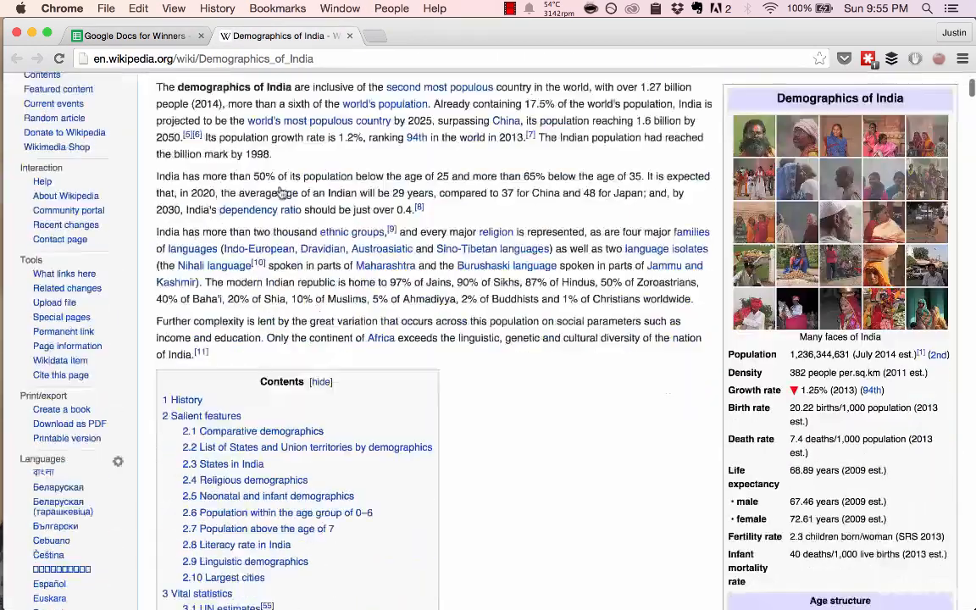
scroll(282, 193, "down", 5)
scroll(275, 254, "up", 3)
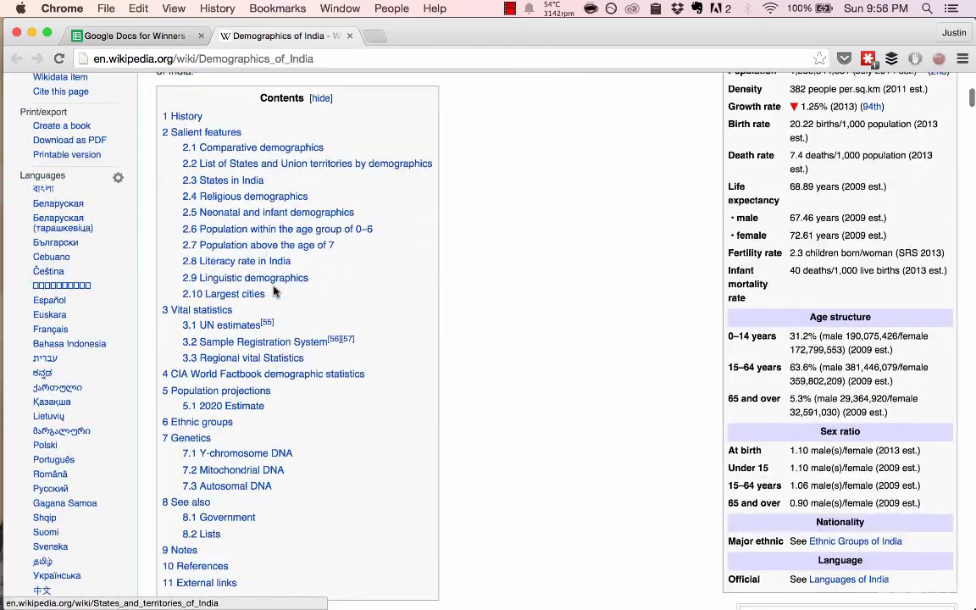
scroll(273, 279, "down", 1)
scroll(274, 291, "down", 4)
scroll(274, 291, "up", 1)
scroll(274, 291, "down", 7)
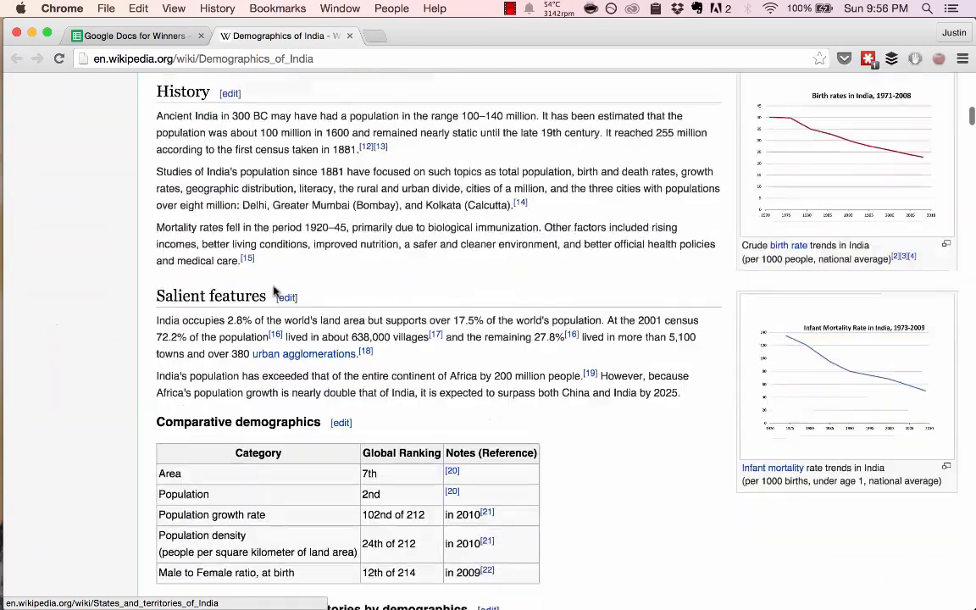
scroll(273, 290, "down", 1)
key("ctrl+shift+Tab")
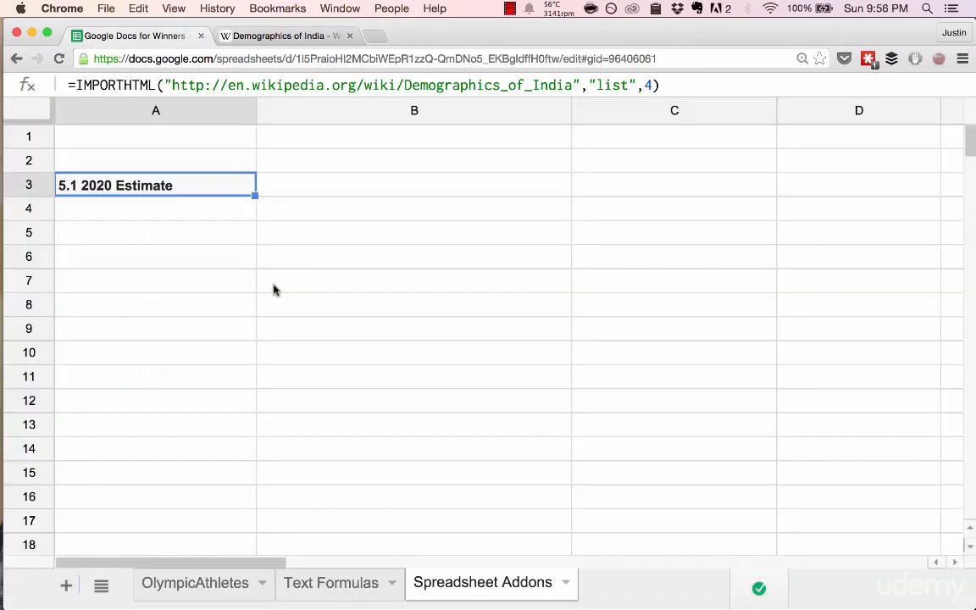
- Search the Demographics of India page for "5.1 2020" to locate the imported list entry
key("ctrl+Tab")
key("ctrl+f")
type("5")
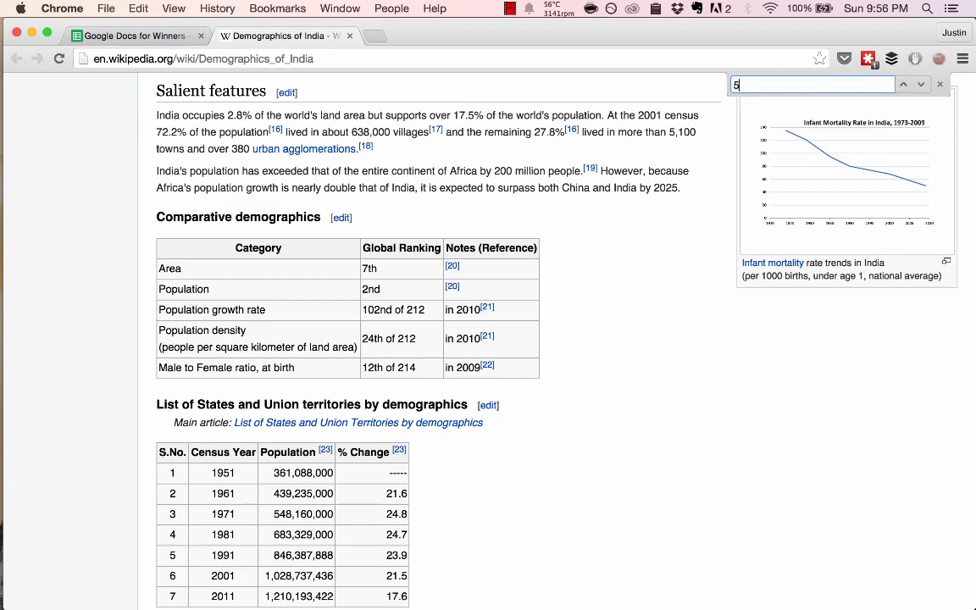
type(".1 2020")
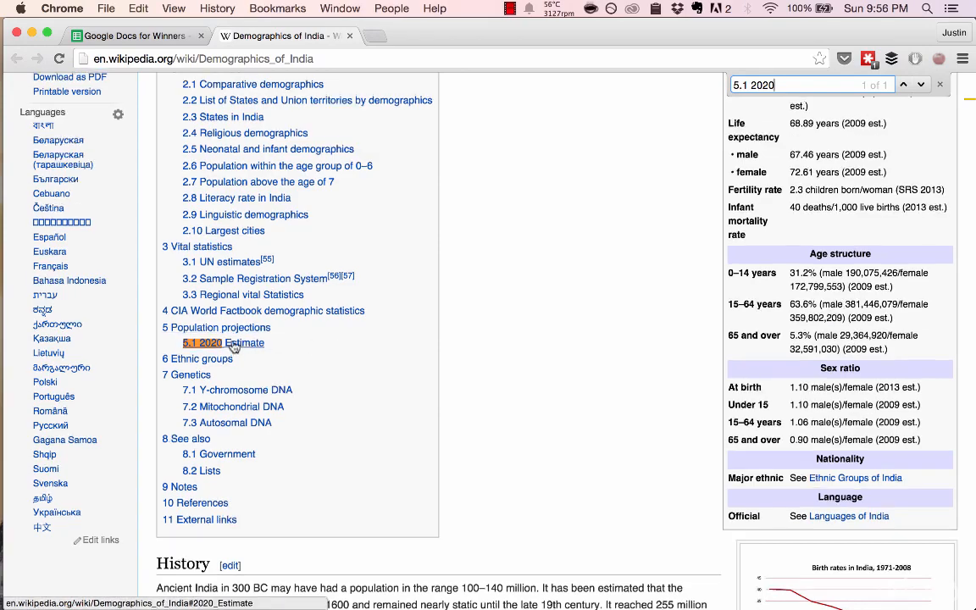
- Open the 2020 Estimate section from the Wikipedia article's contents to view its source for the imported entry
scroll(234, 339, "up", 2)
scroll(238, 305, "down", 3)
left_click(231, 310)
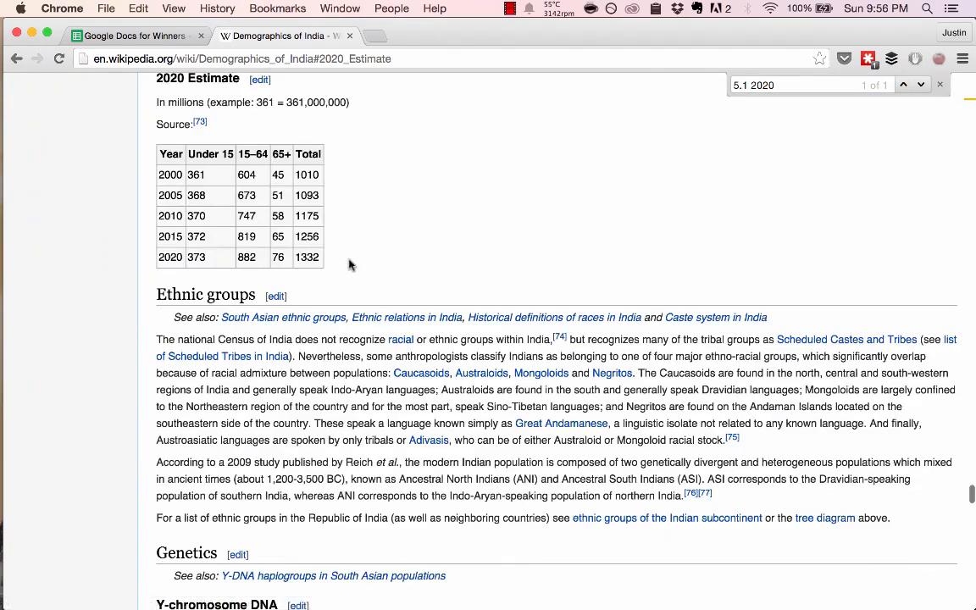
- Switch to the spreadsheet and clear the IMPORTHTML formula from cell A3
key("super+1")
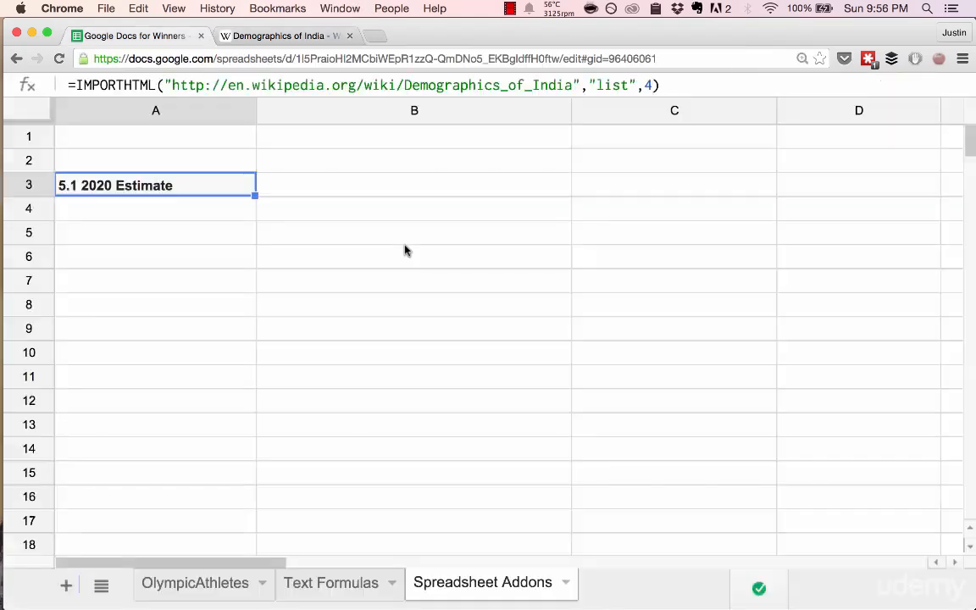
key("BackSpace")
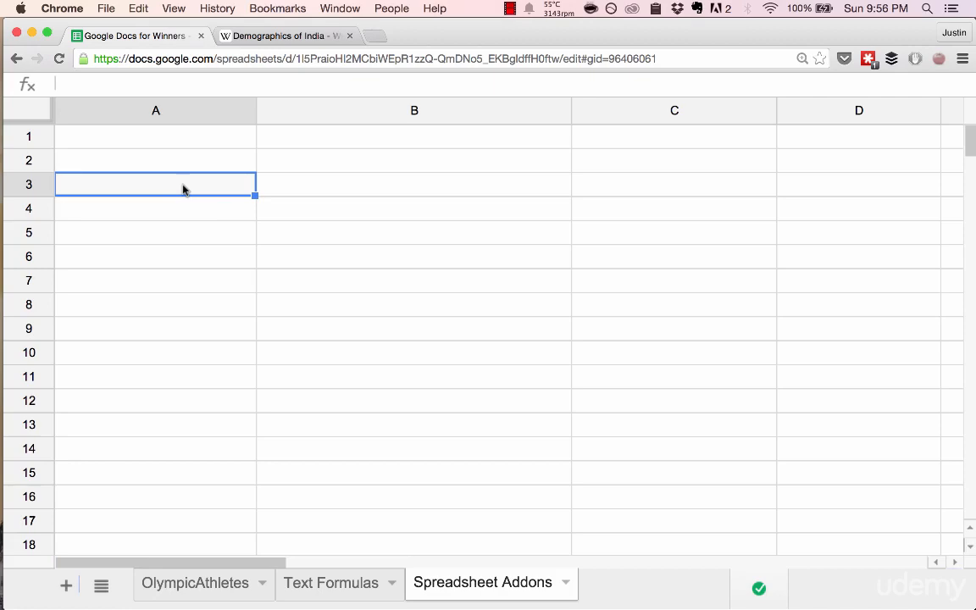
key("super+2")
key("super+1")
- Search the web for "list of nike shoes" in place of the Wikipedia article
left_click(327, 36)
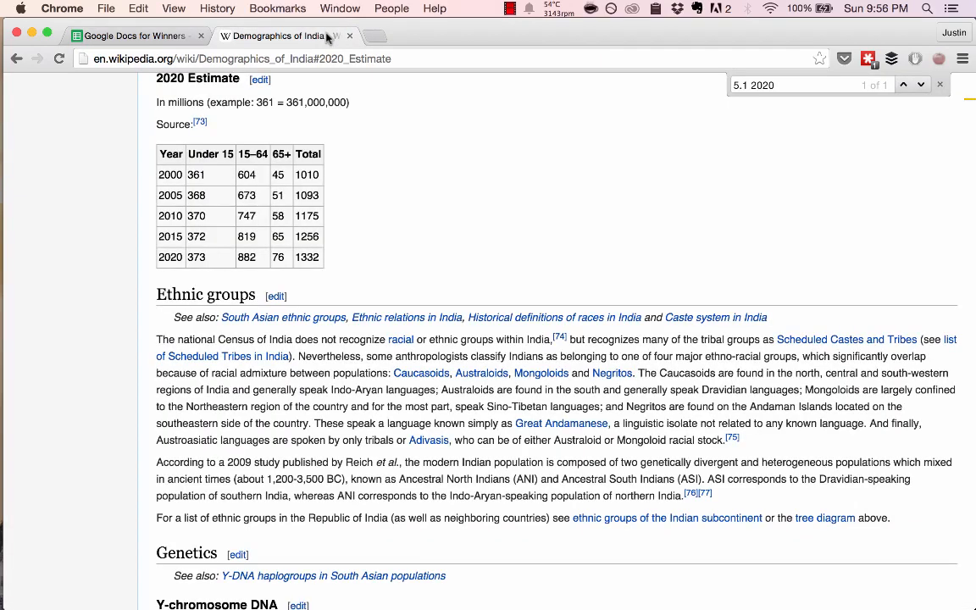
key("ctrl+Tab")
key("ctrl+Tab")
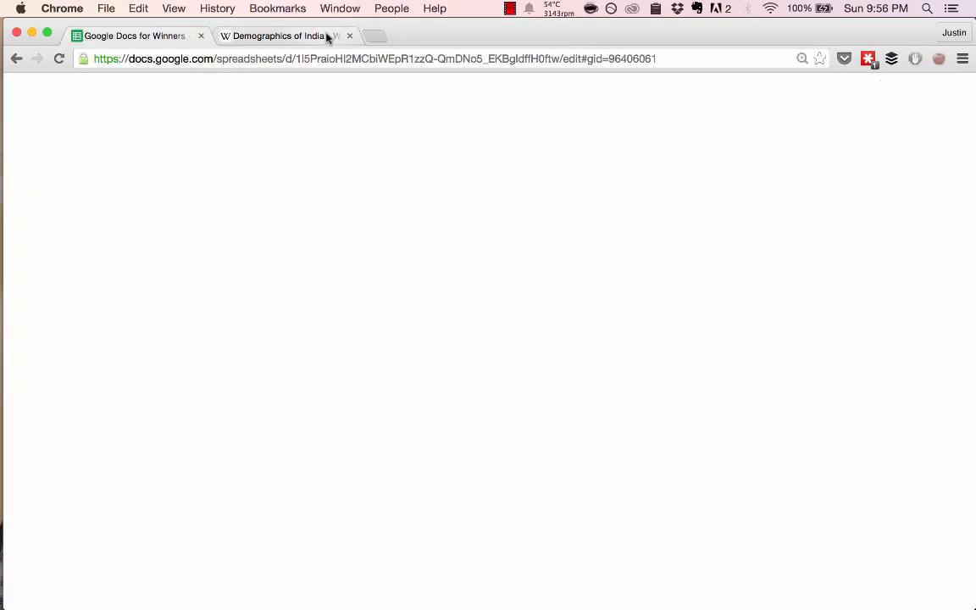
key("super+l")
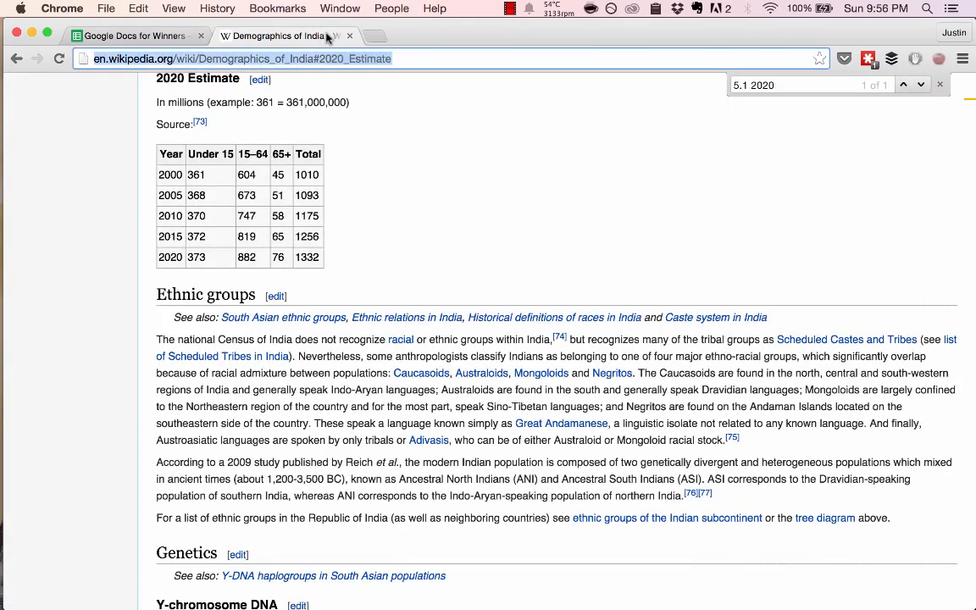
type("list of nike shoes")
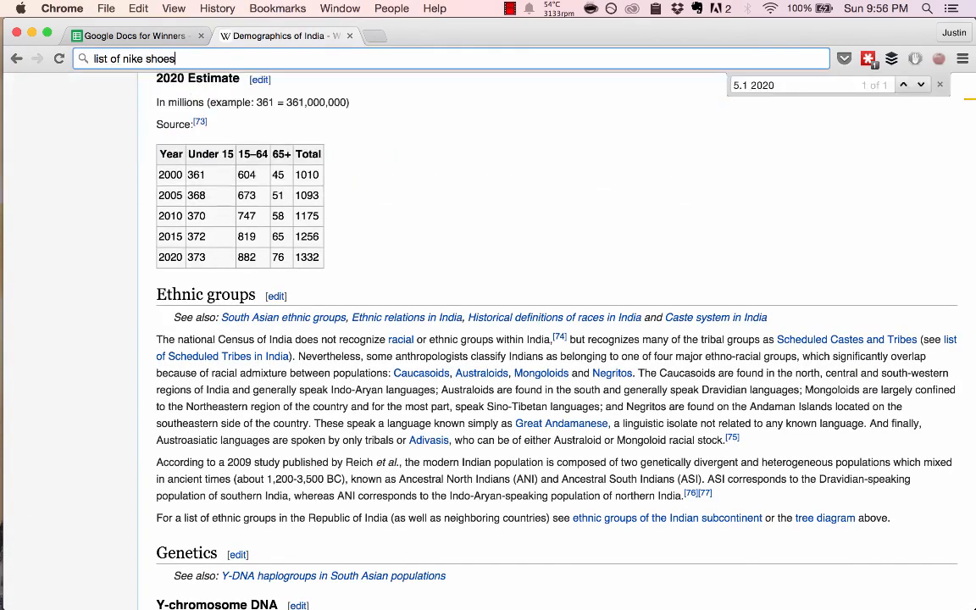
key("Return")
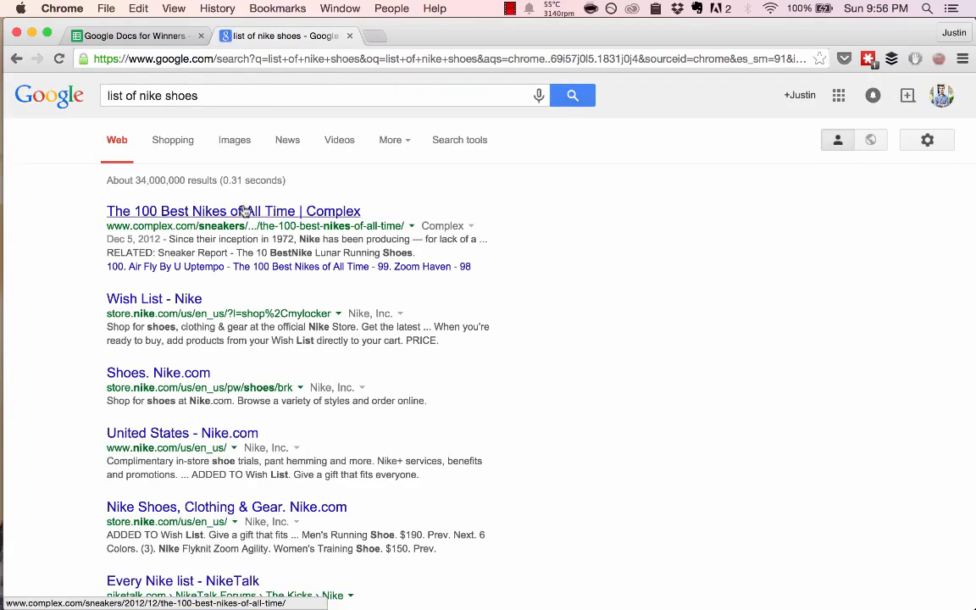
- Open "The 100 Best Nikes of All Time" on Complex, dismiss the pop-up ad and look through the first ranked shoes
left_click(245, 211)
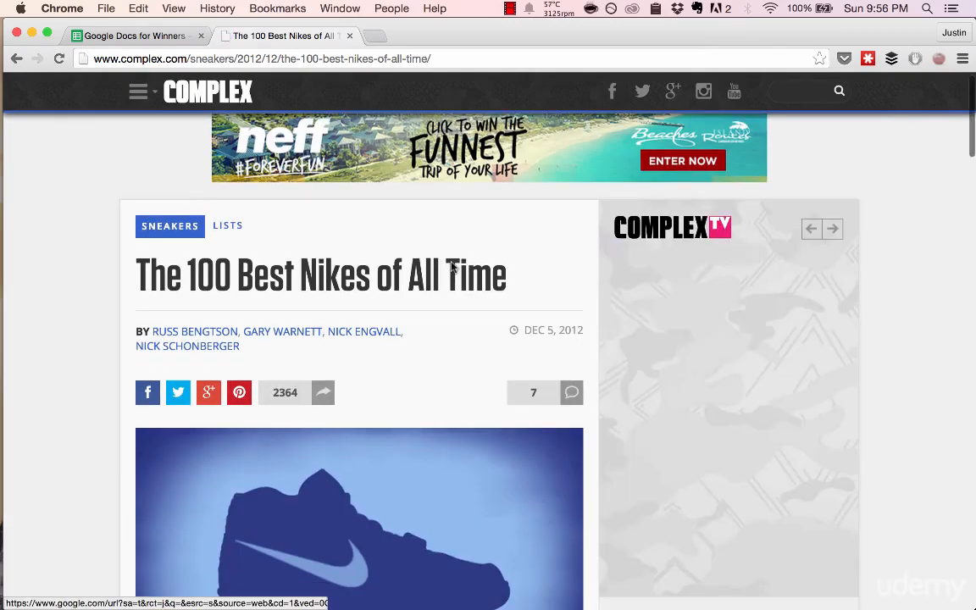
scroll(357, 379, "down", 10)
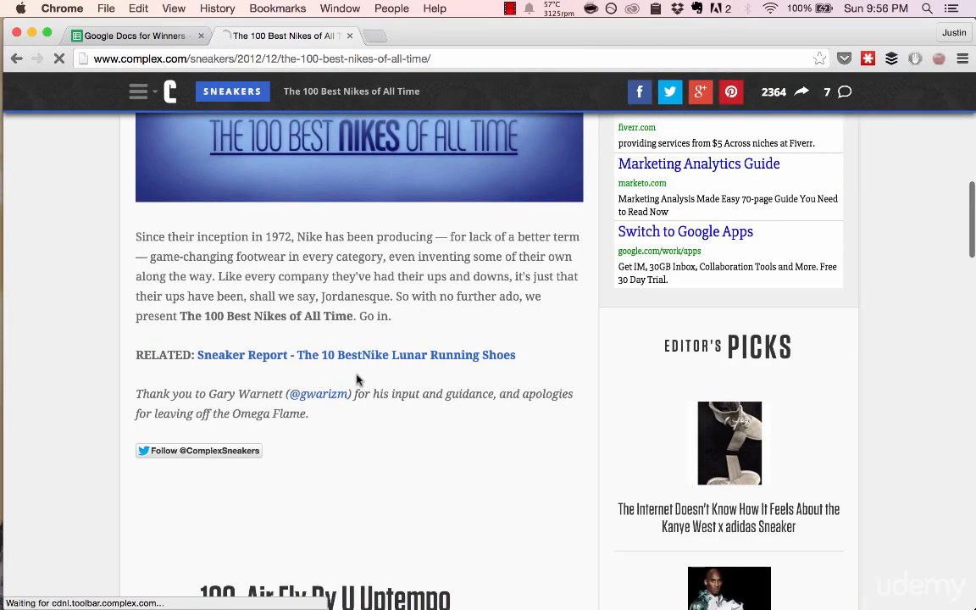
scroll(379, 279, "down", 15)
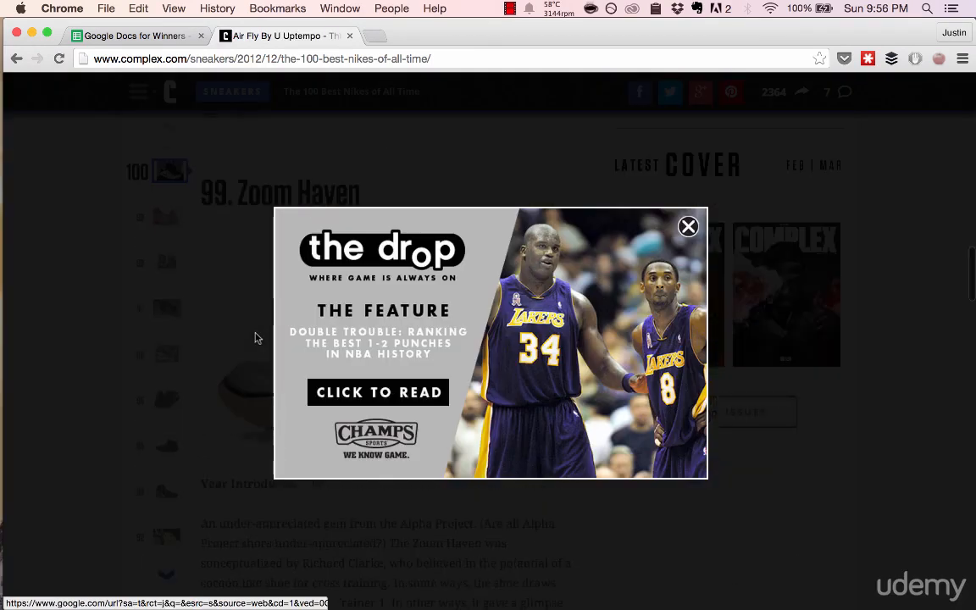
left_click(688, 226)
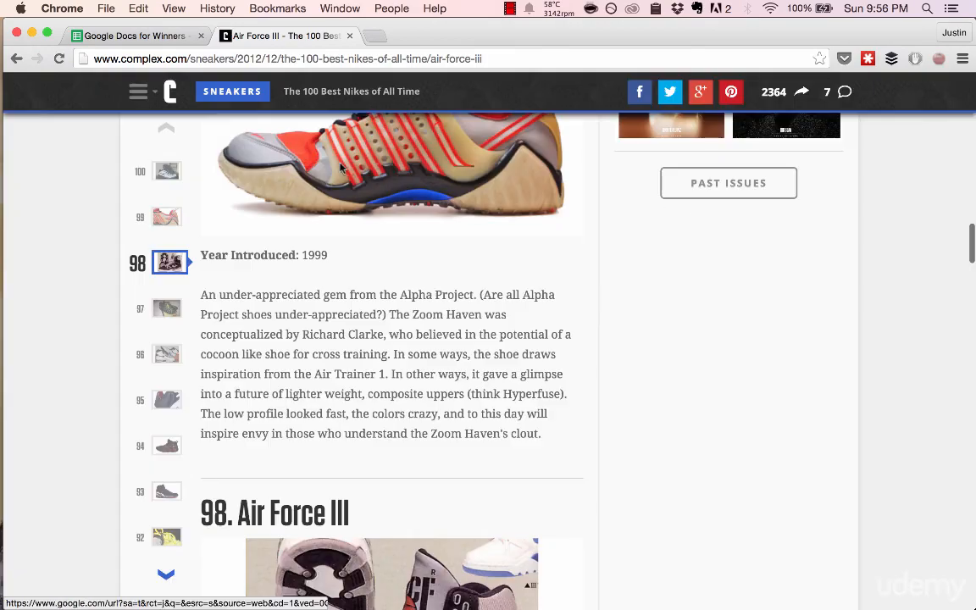
scroll(256, 164, "up", 4)
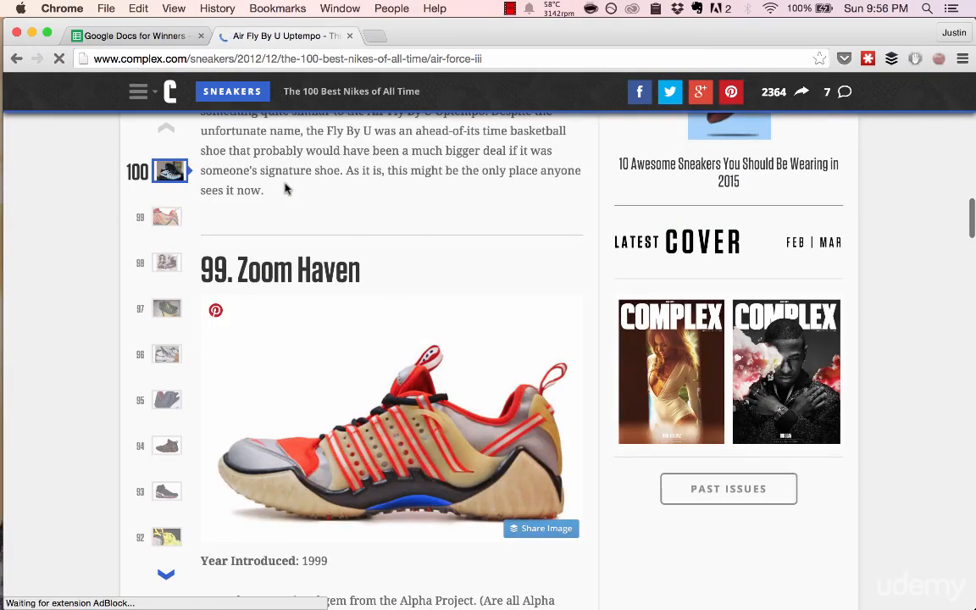
scroll(286, 189, "up", 3)
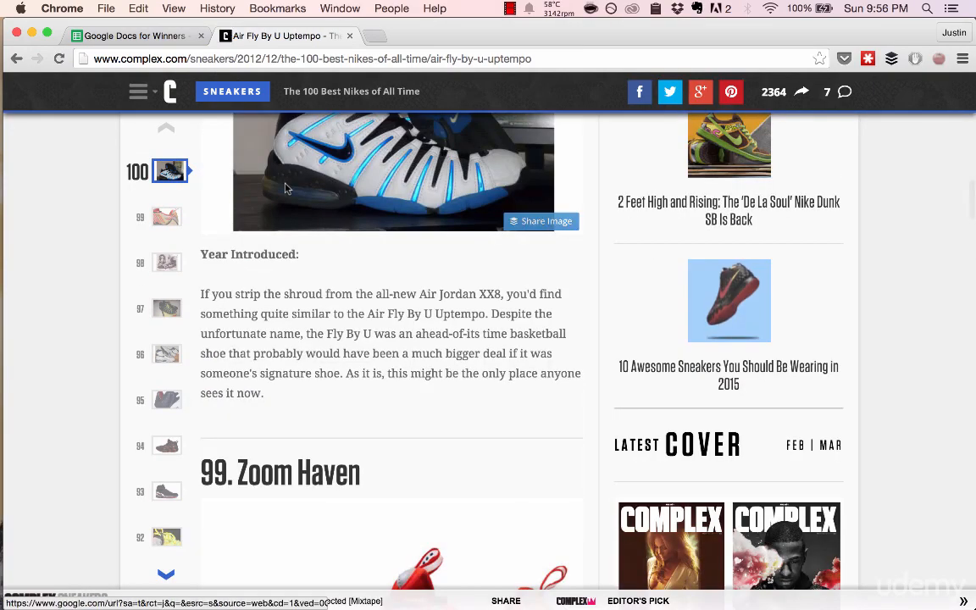
scroll(285, 189, "down", 3)
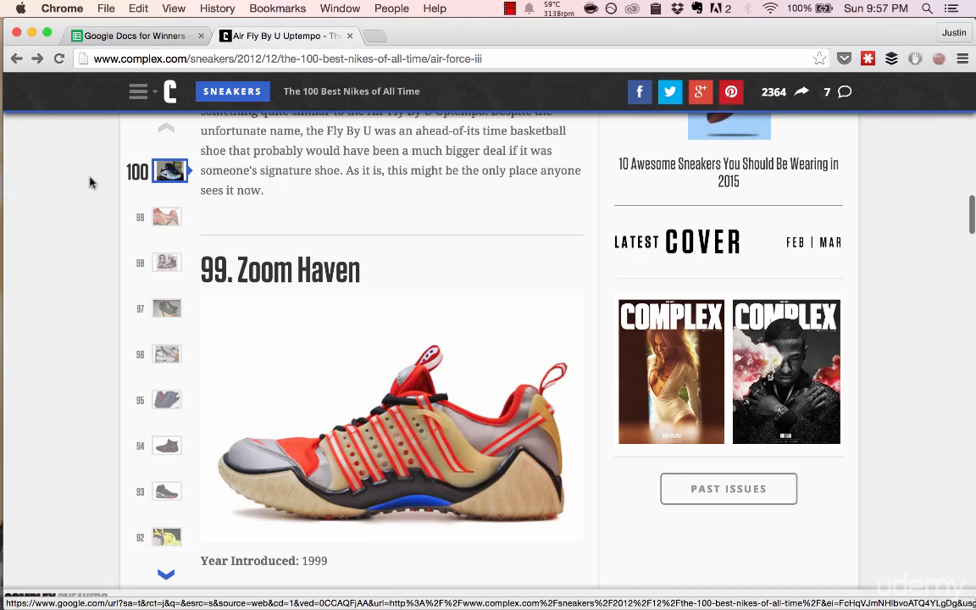
left_click(11, 63)
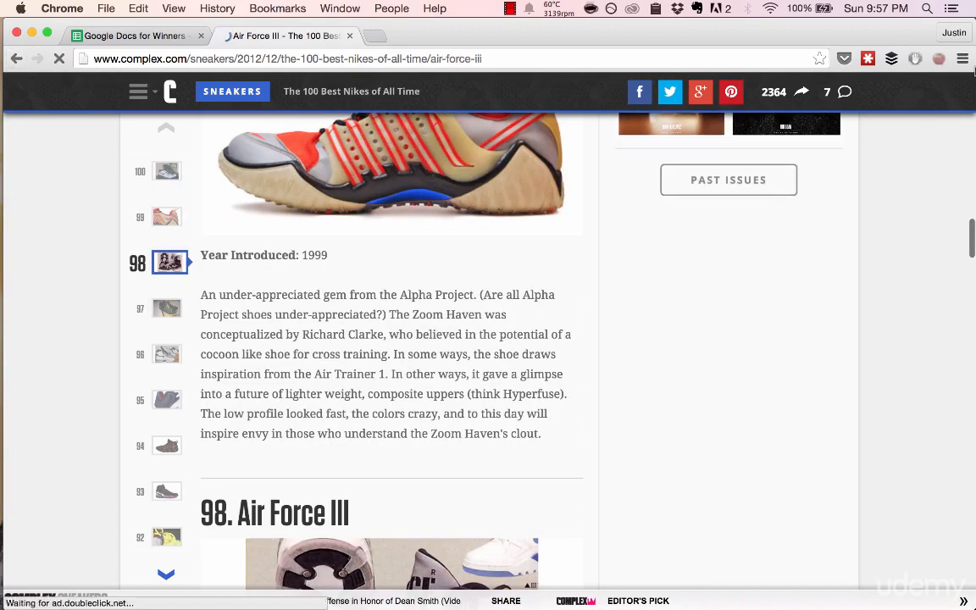
- Unpause AdBlock and go back from the Complex article's current entry
left_click(915, 59)
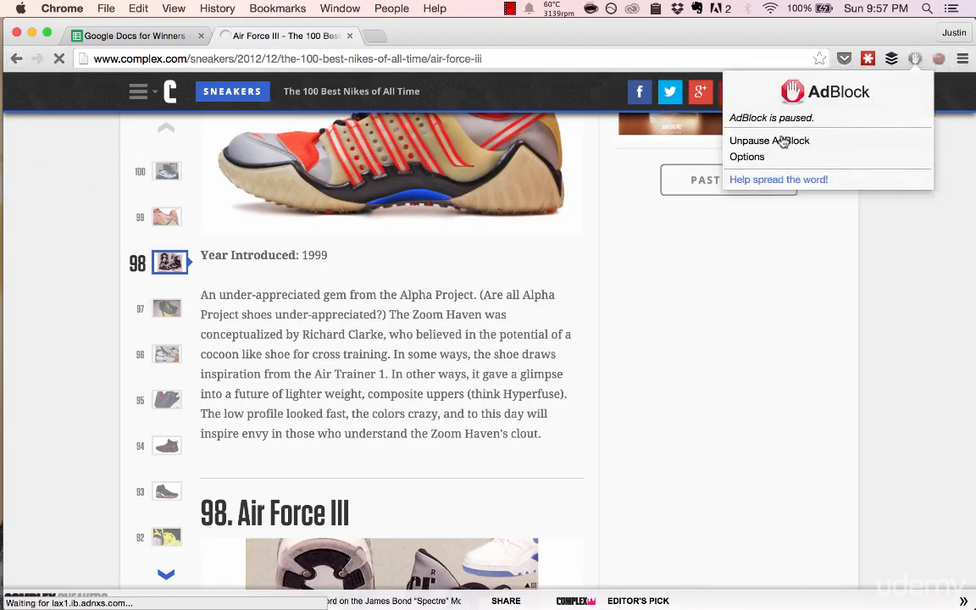
left_click(783, 141)
left_click(20, 59)
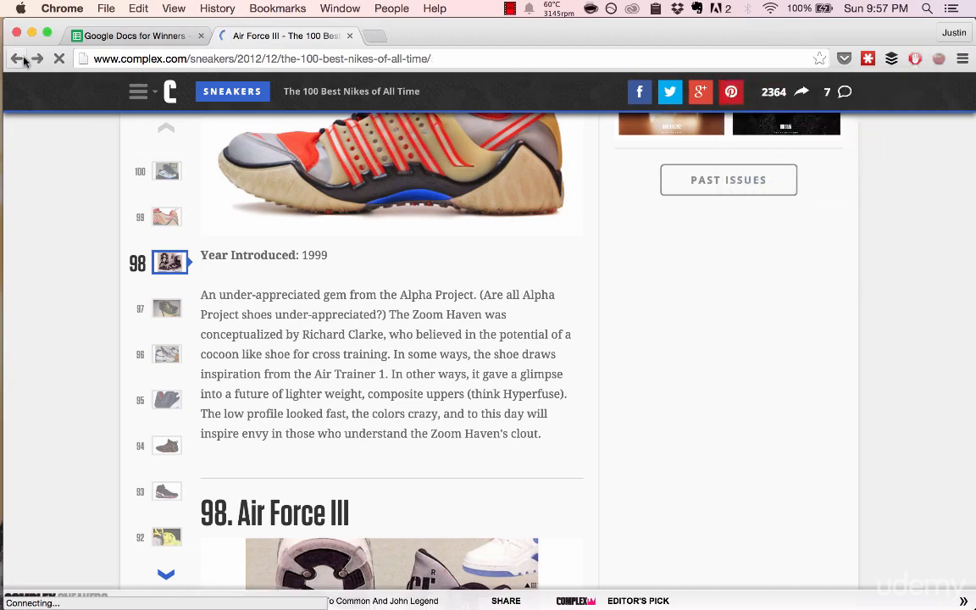
- Search the web for "list of nike free shoes"
key("super+l")
type("lis")
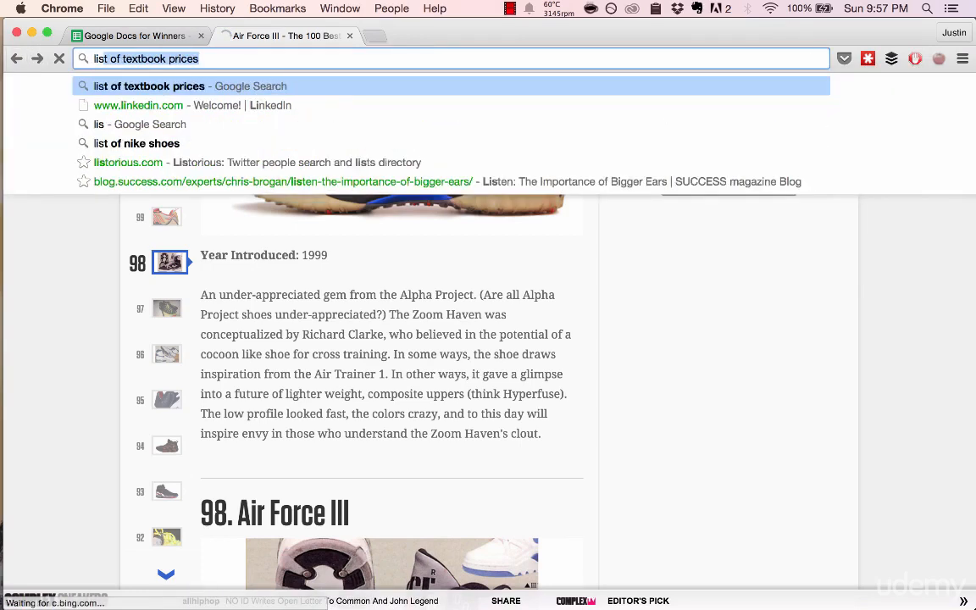
type("t of nike free sho")
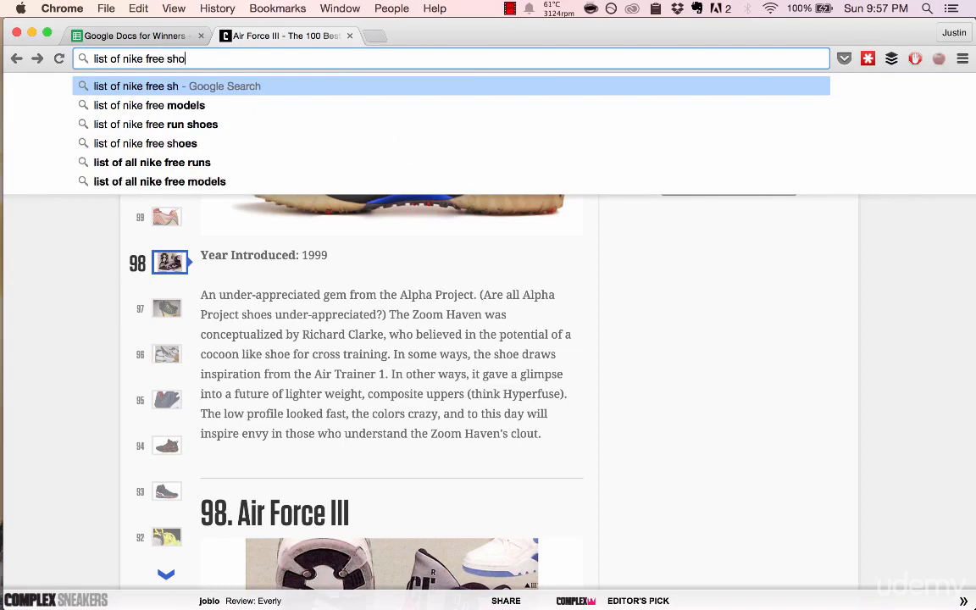
type("es")
key("Return")
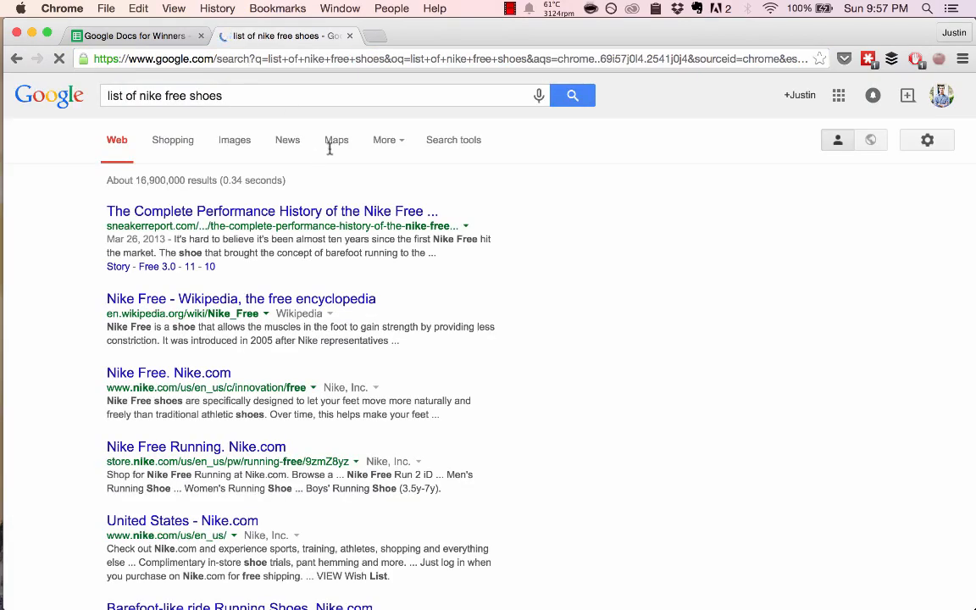
- Open the "Nike Free. Nike.com" result and go on to its Nike Free shop listing
scroll(322, 246, "down", 1)
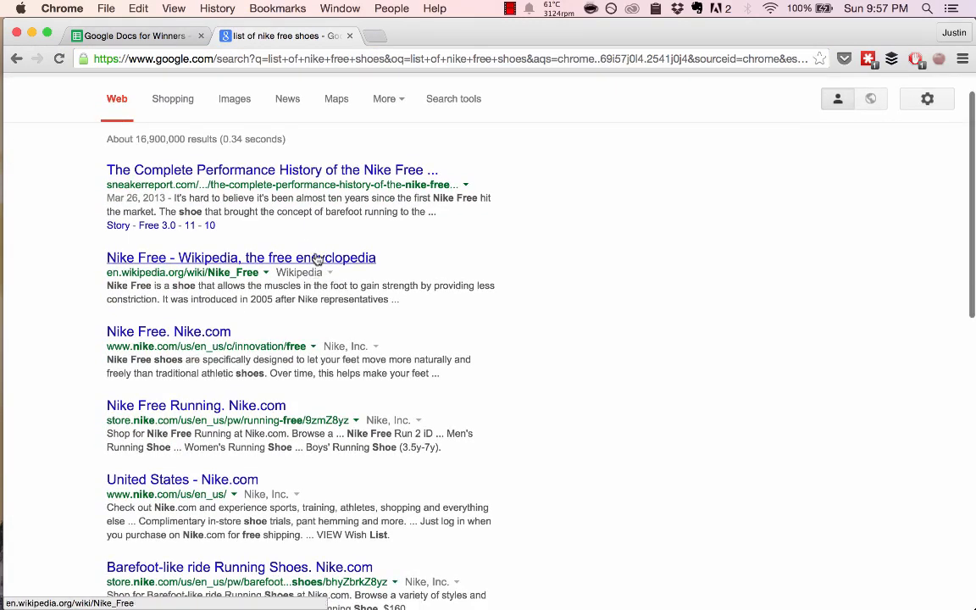
scroll(316, 258, "down", 2)
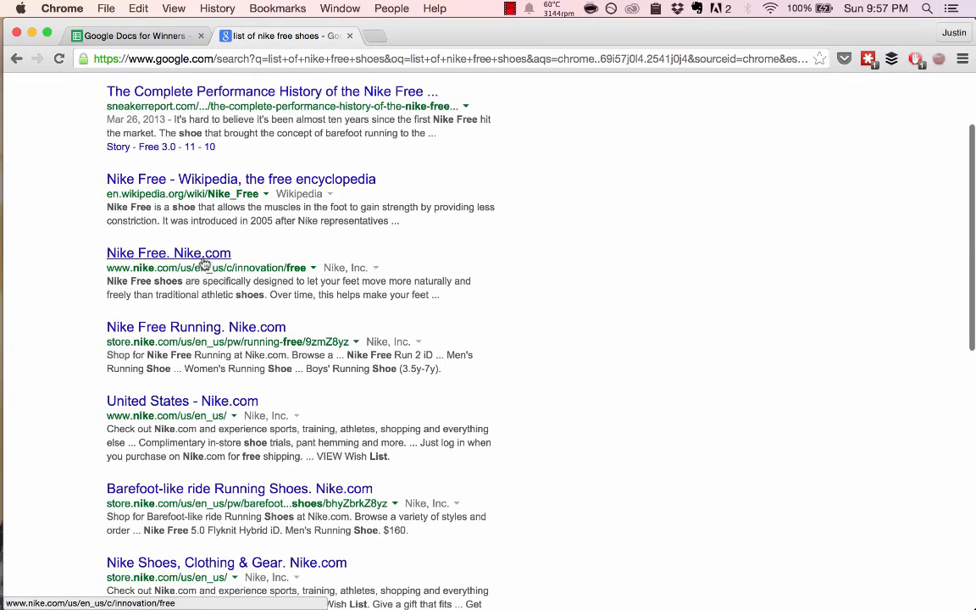
left_click(203, 262)
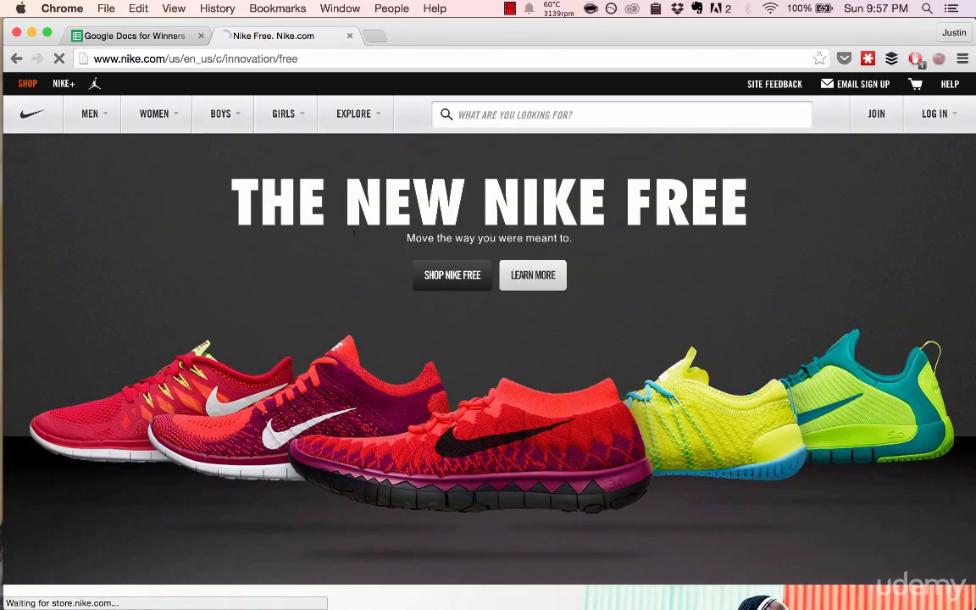
scroll(364, 211, "down", 5)
scroll(390, 248, "up", 5)
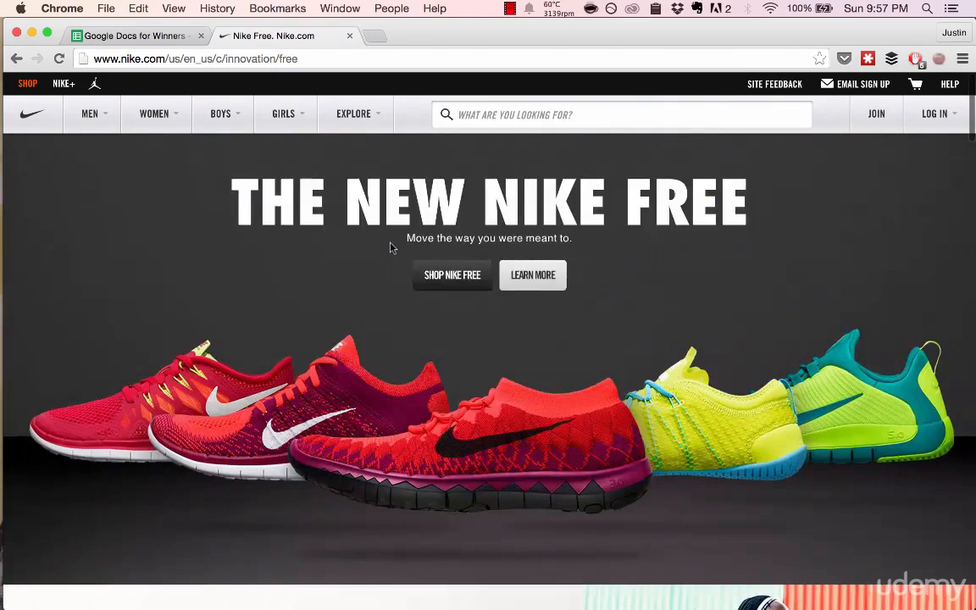
left_click(457, 280)
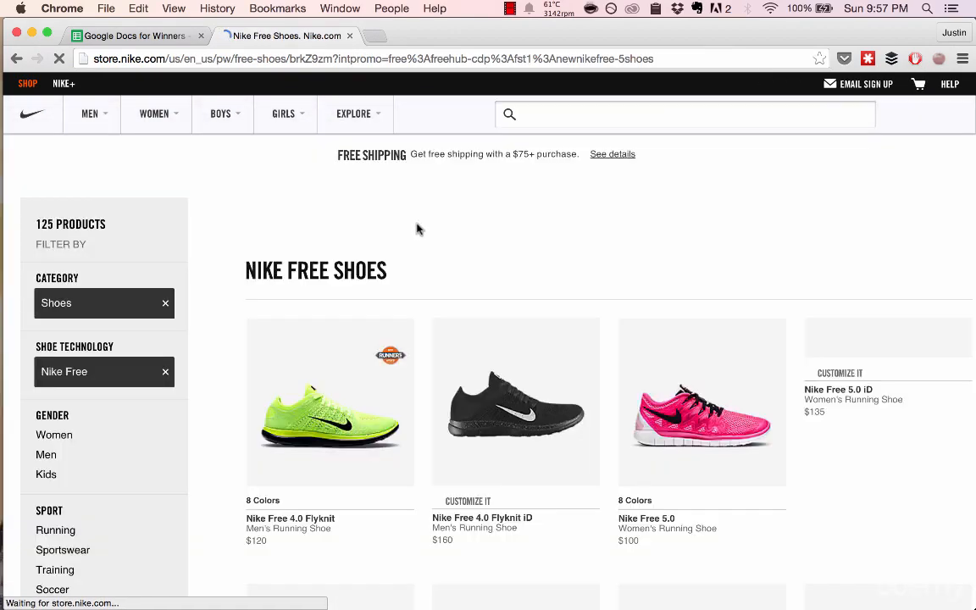
- Copy the URL of the Nike Free Shoes store page and switch to the spreadsheet
scroll(416, 227, "down", 3)
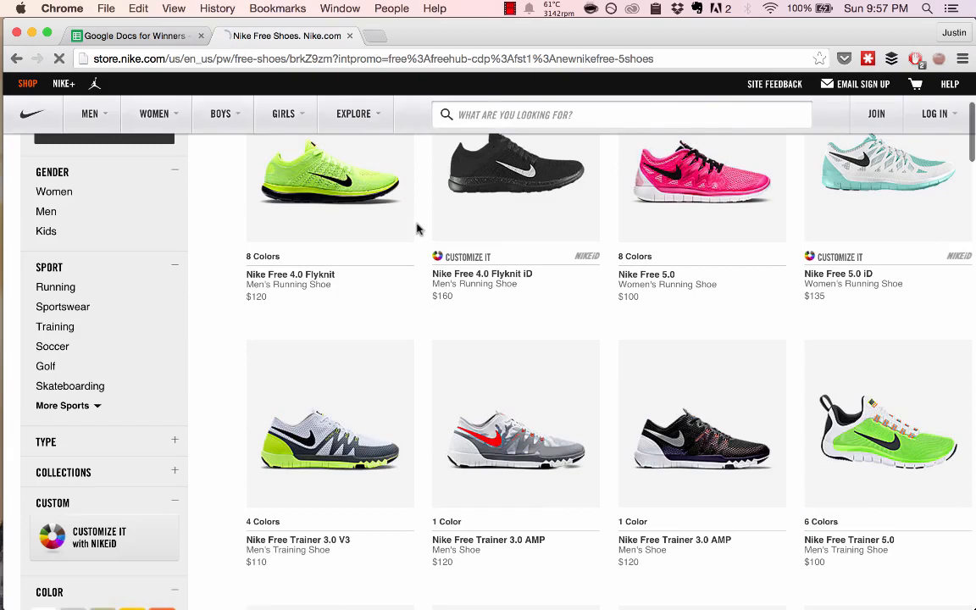
scroll(416, 227, "up", 3)
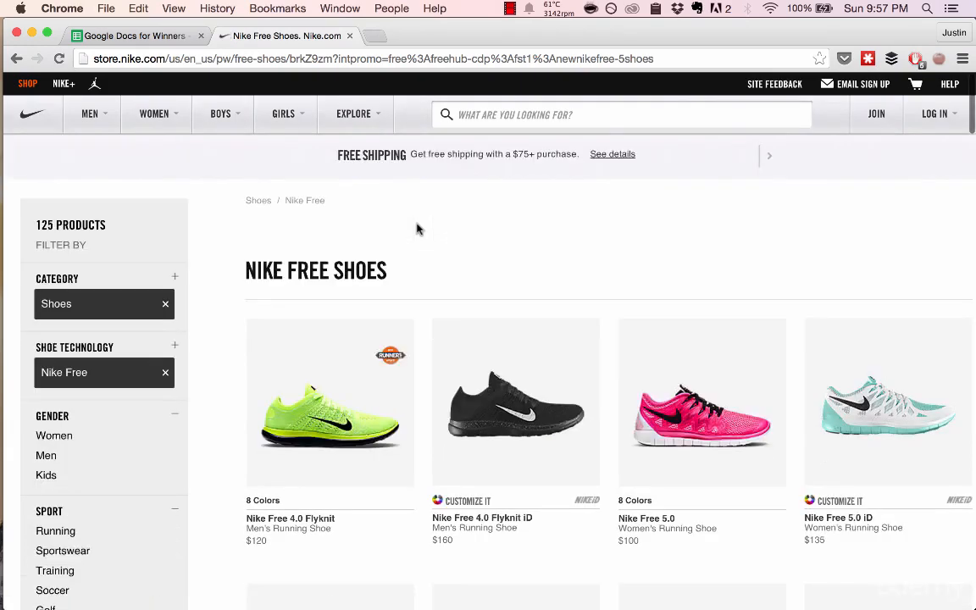
left_click(464, 59)
key("super+c")
key("super+alt+Left")
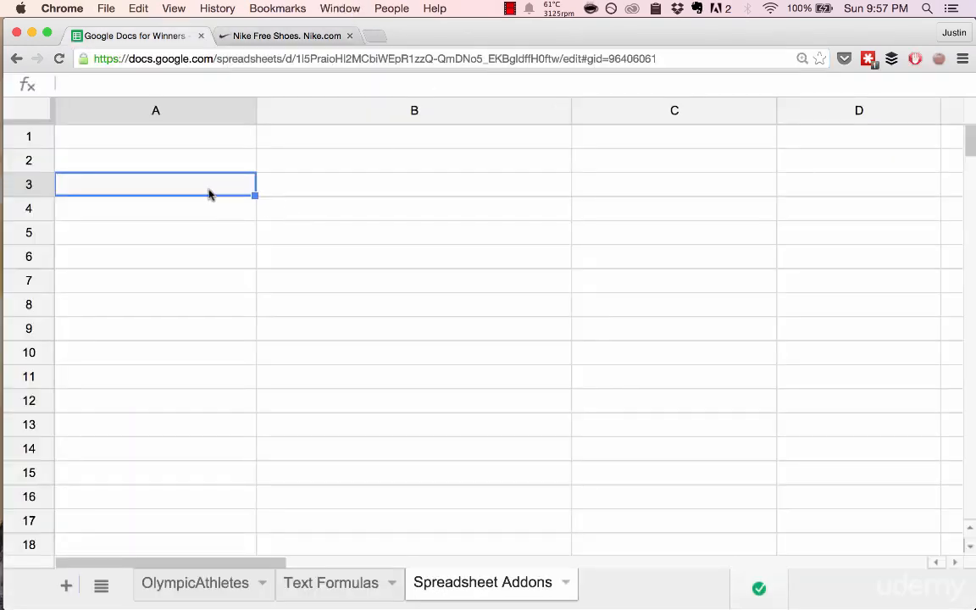
- Enter an IMPORTHTML formula in A3 with the copied Nike Free Shoes URL and "list" as the query
type("=impor")
key("Down")
key("Down")
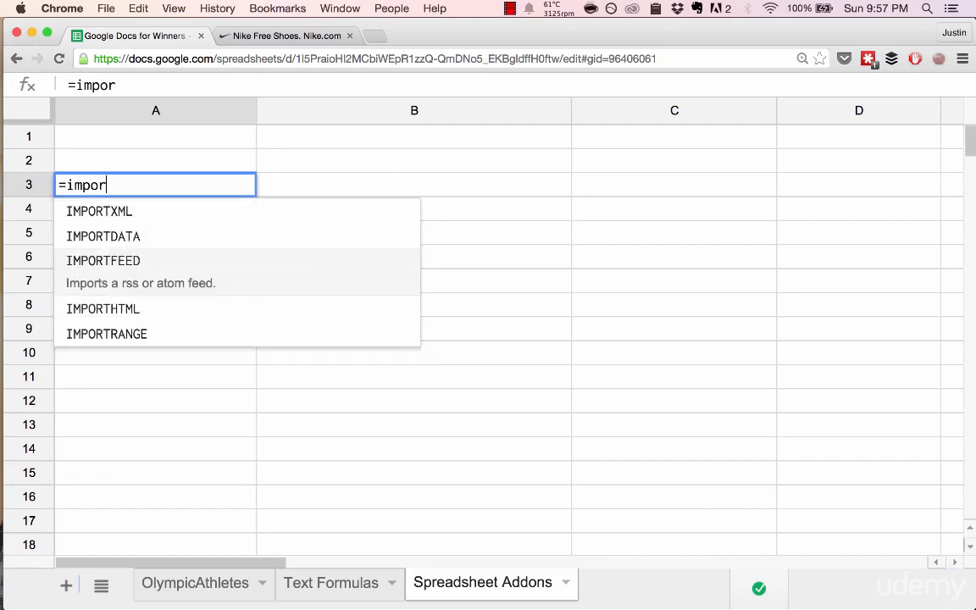
key("Down")
key("Tab")
type("\"")
key("super+v")
type("\"")
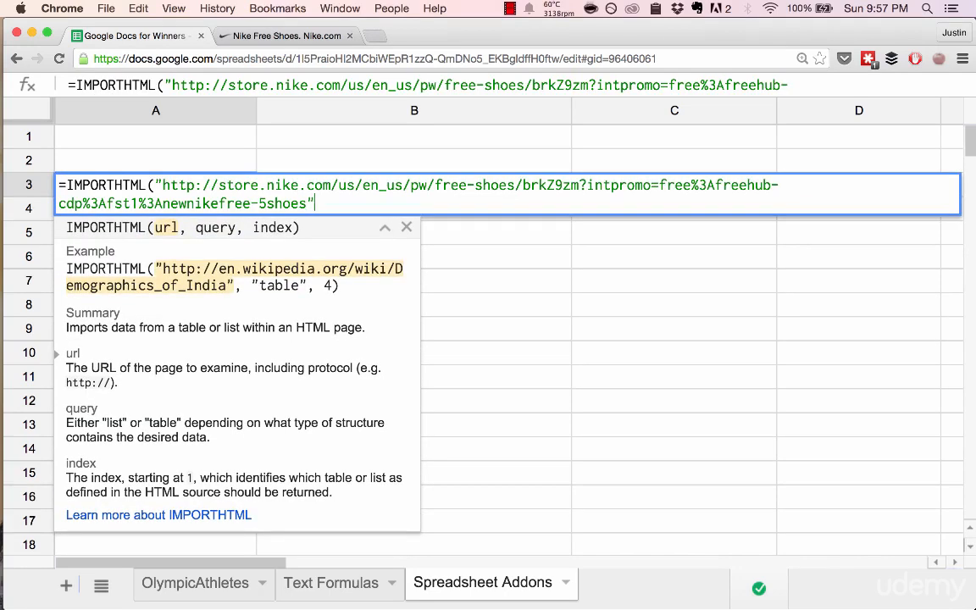
type(",\"list")
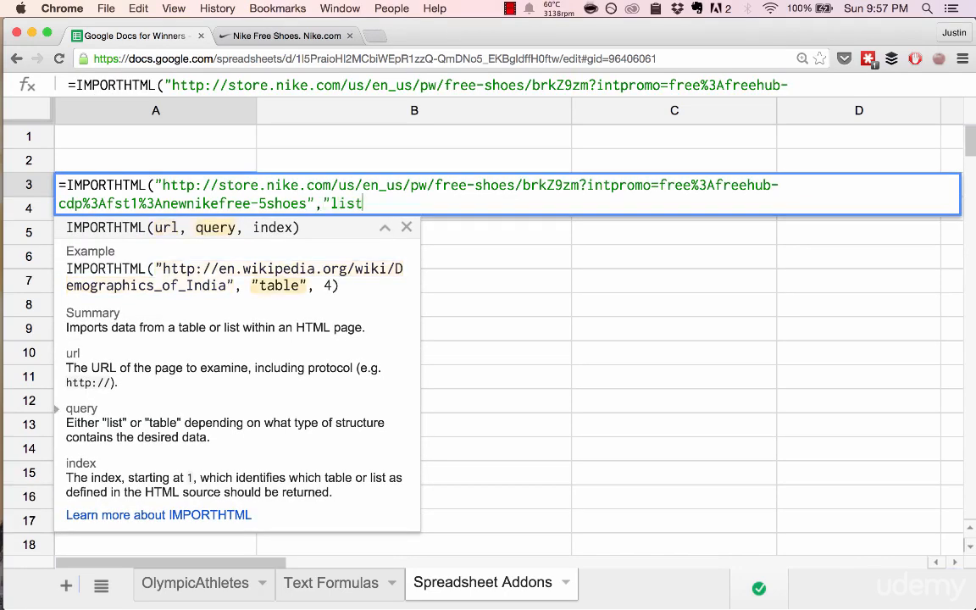
type("\", ")
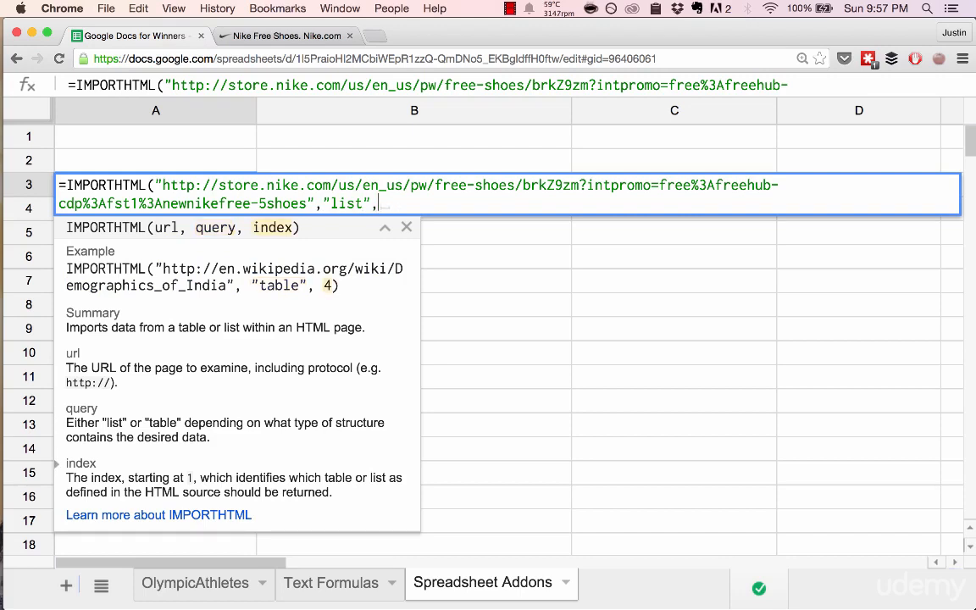
type(")")
key("Return")
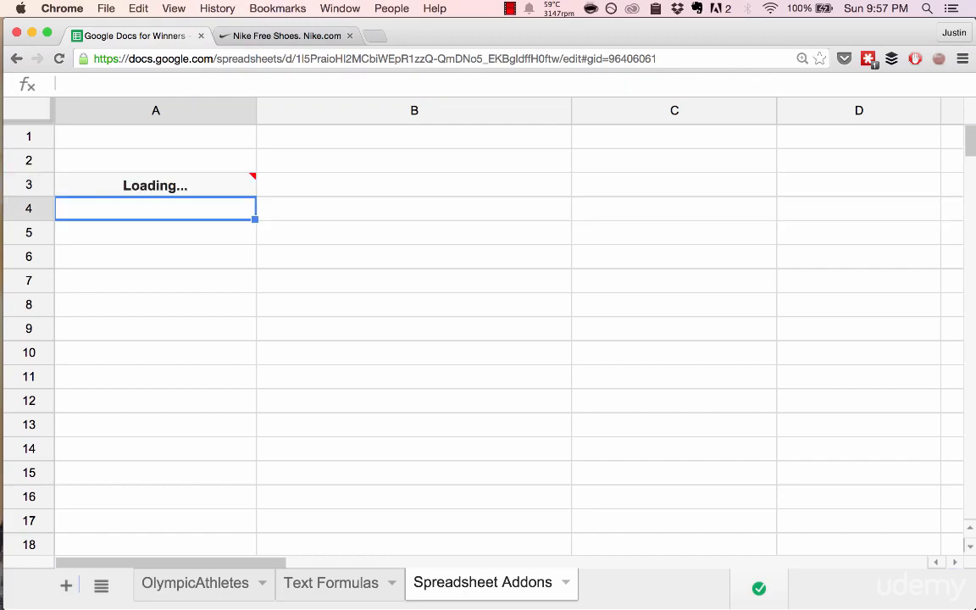
- Look over the products on the Nike Free Shoes page and return to the spreadsheet
key("ctrl+Tab")
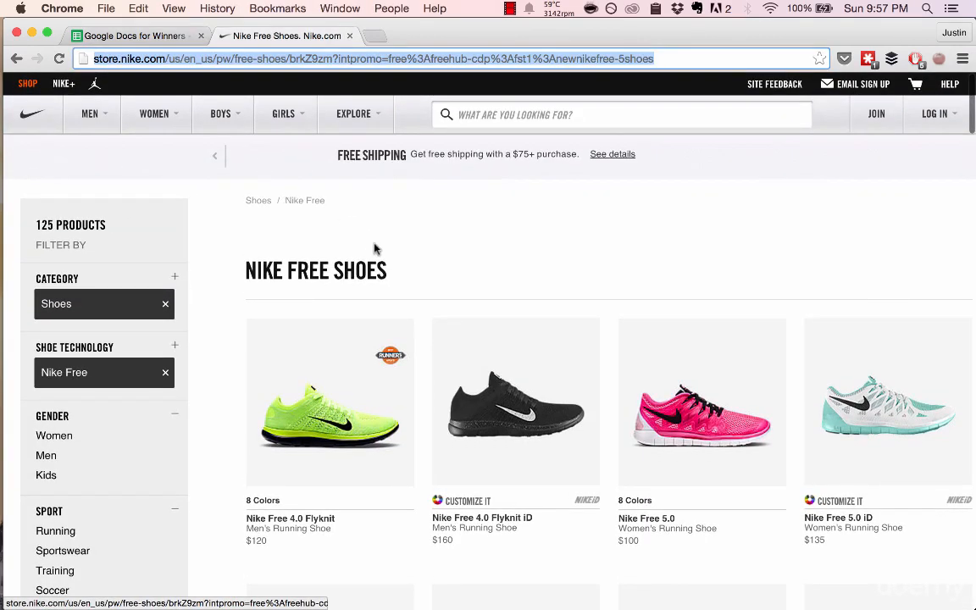
scroll(375, 249, "down", 5)
scroll(375, 249, "down", 12)
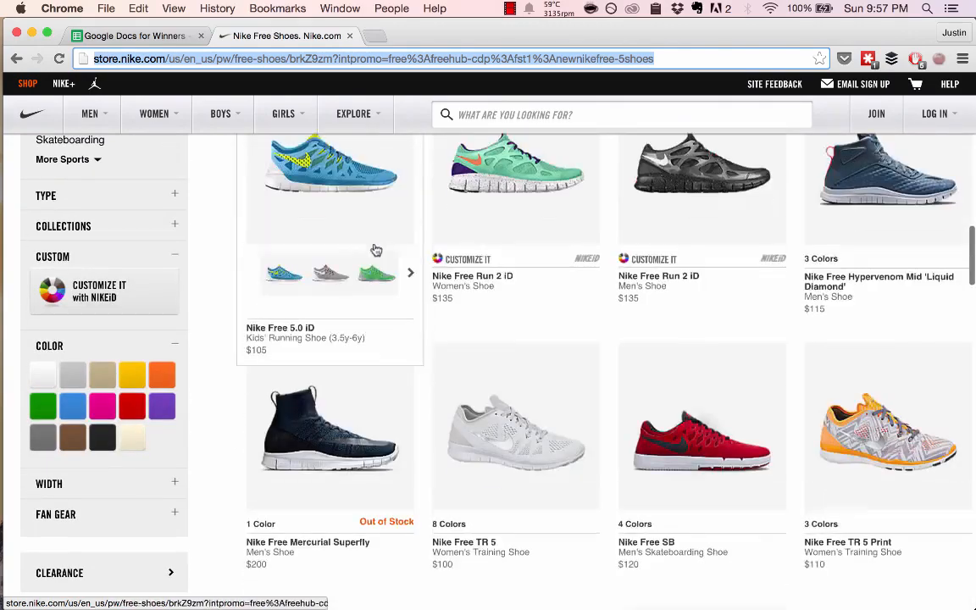
scroll(376, 249, "up", 15)
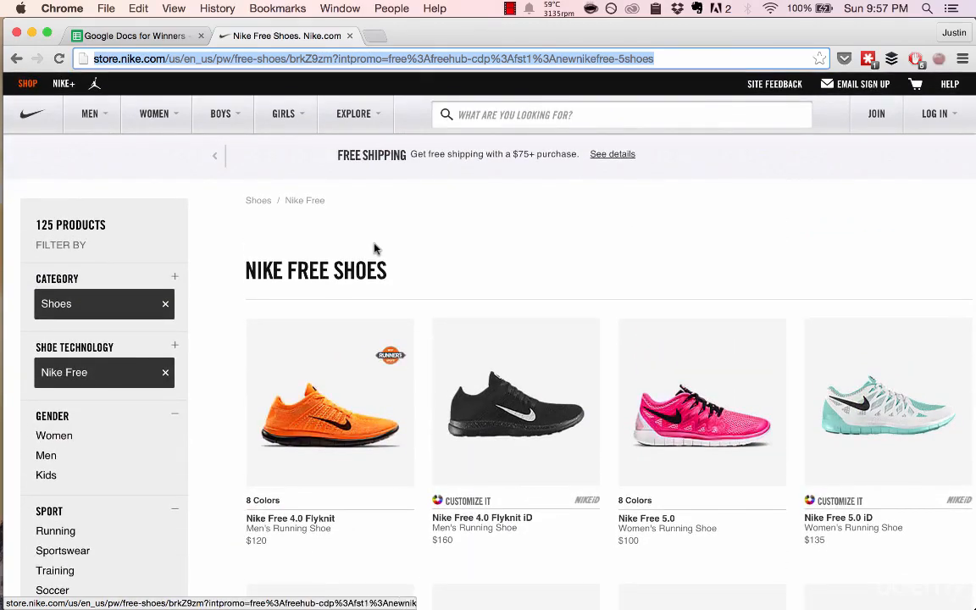
key("ctrl+shift+Tab")
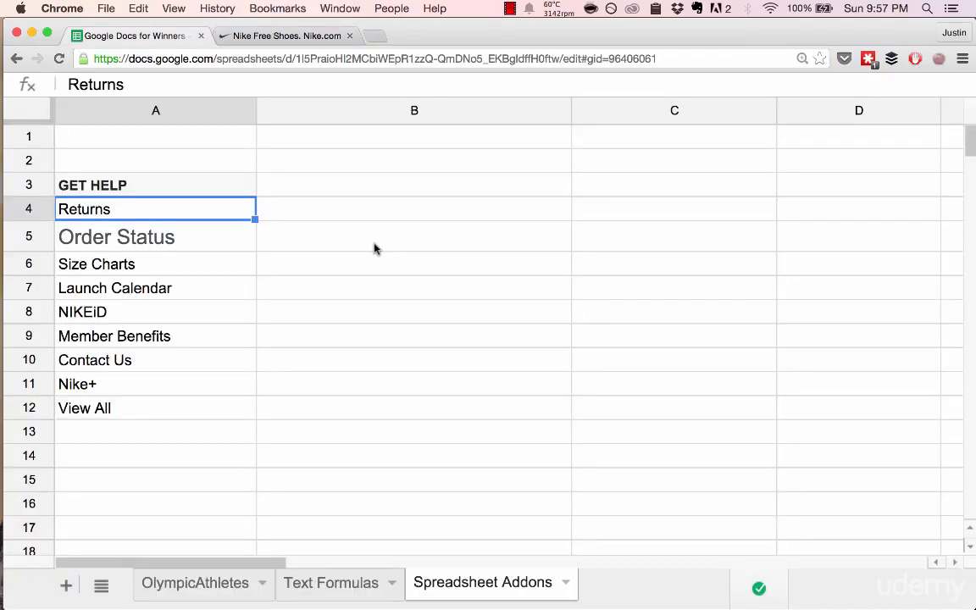
- Find "order status" on the Nike Free Shoes page, check the Help links, and go back to the spreadsheet
key("ctrl+Tab")
key("super+f")
type("order status")
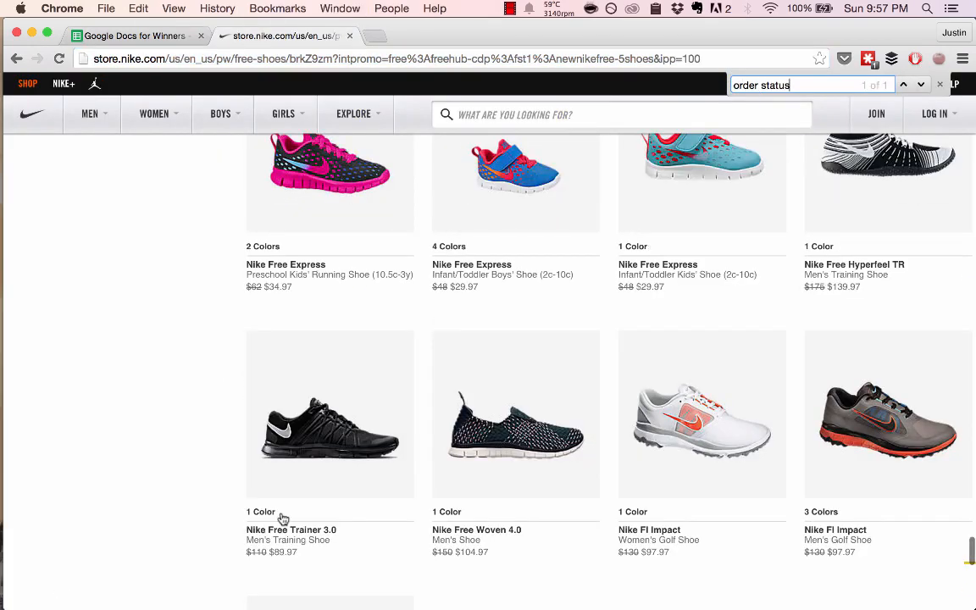
key("Return")
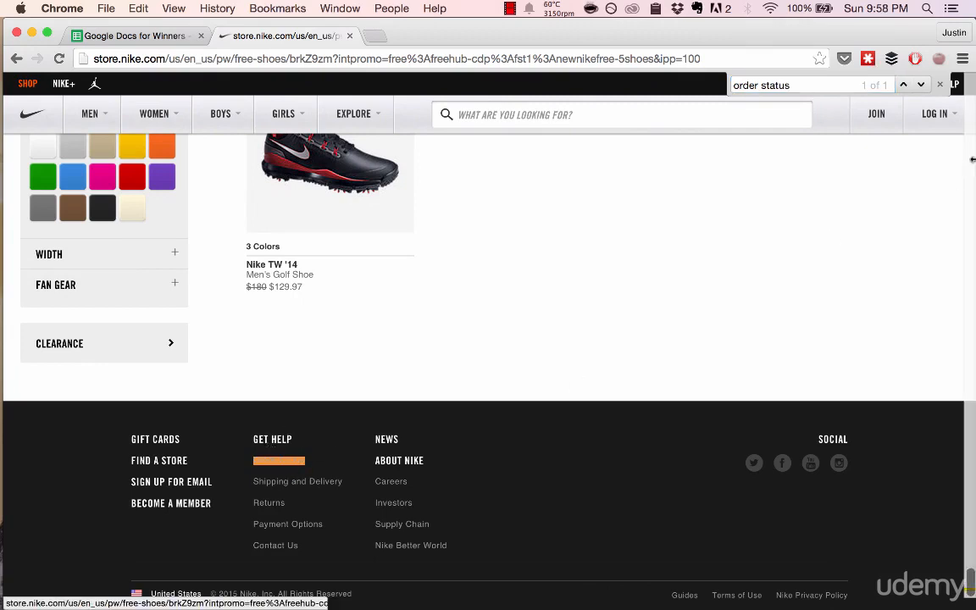
left_click(955, 84)
left_click(939, 84)
key("super+alt+Left")
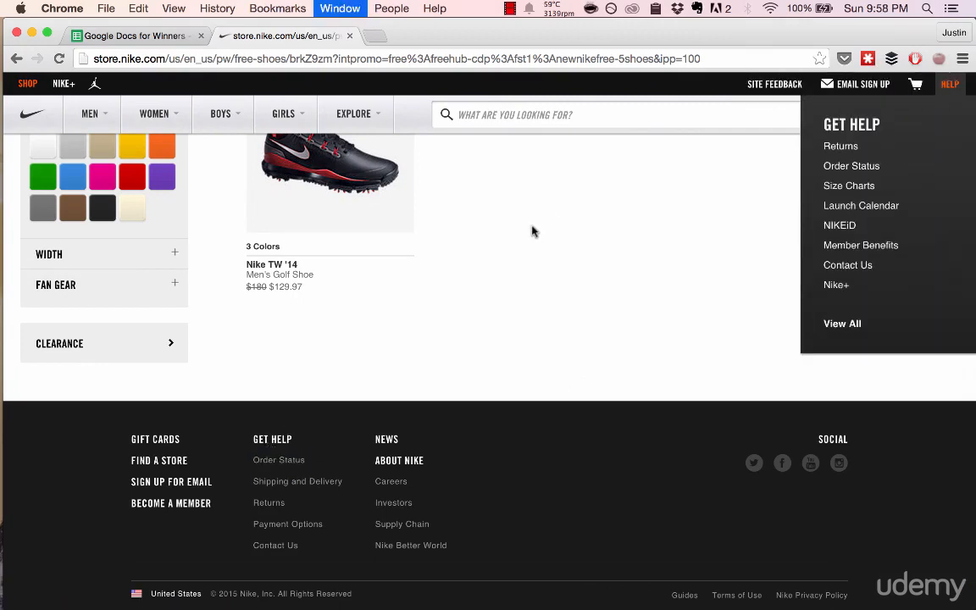
- Set the index of the IMPORTHTML formula in A3 to 2
left_click(149, 183)
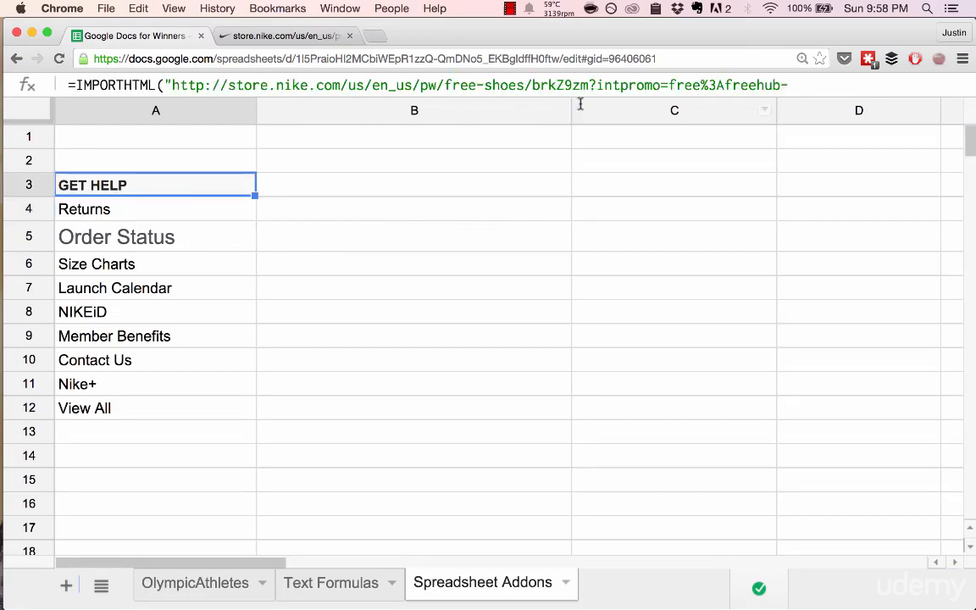
double_click(208, 188)
key("Left")
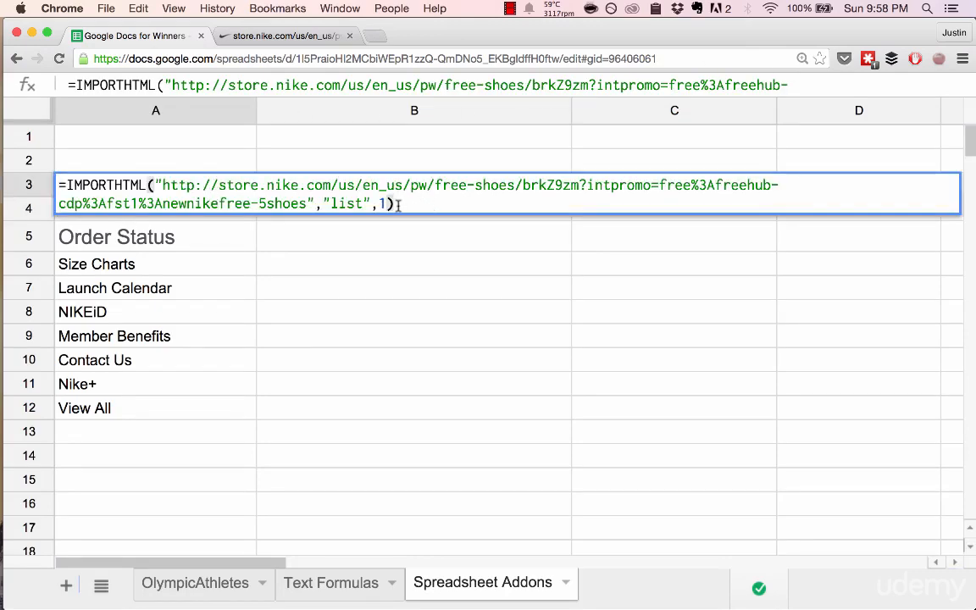
key("BackSpace")
type("2")
key("Return")
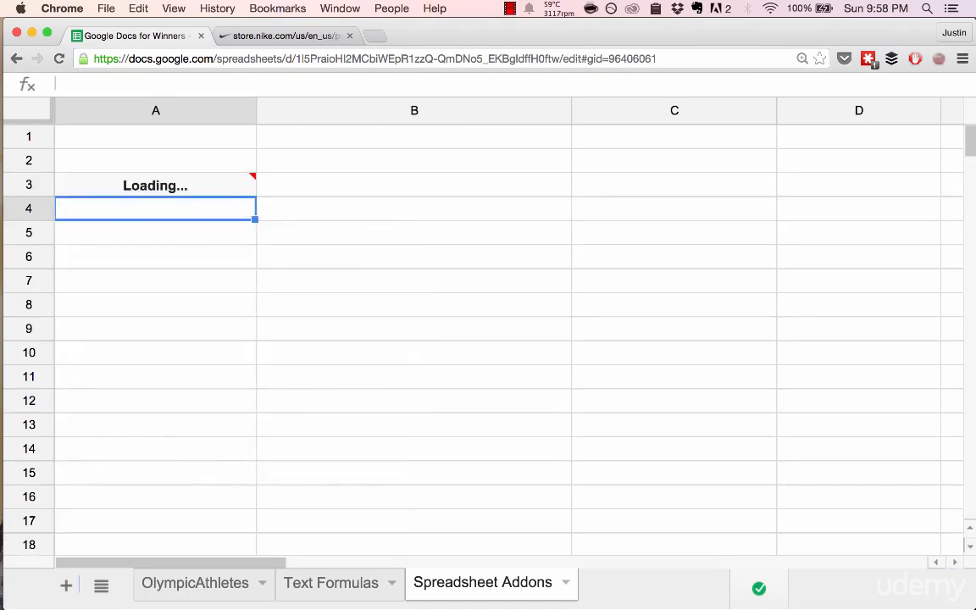
- Compare the imported list with the Nike page and set the IMPORTHTML index in A3 to 3
key("ctrl+Tab")
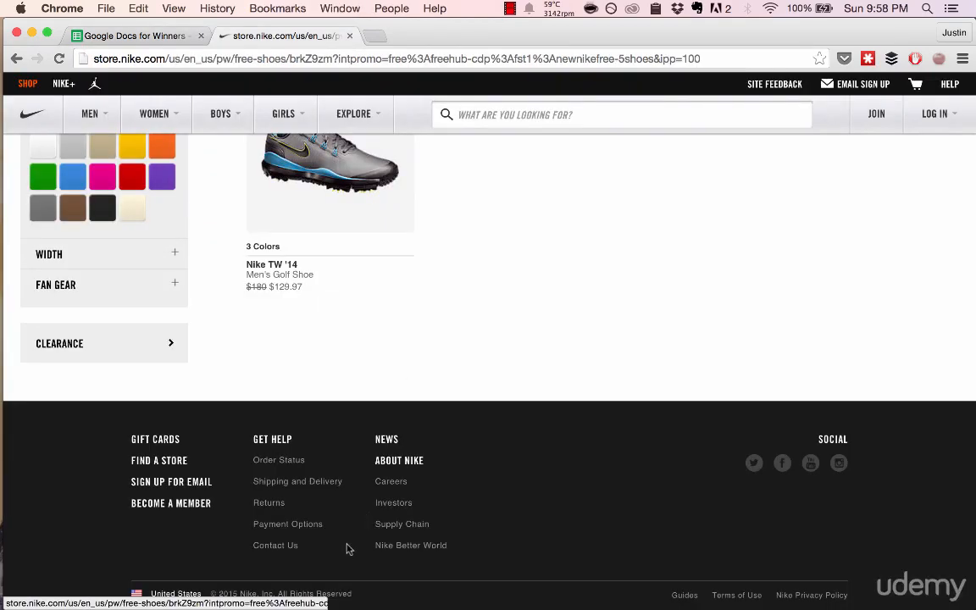
key("ctrl+Tab")
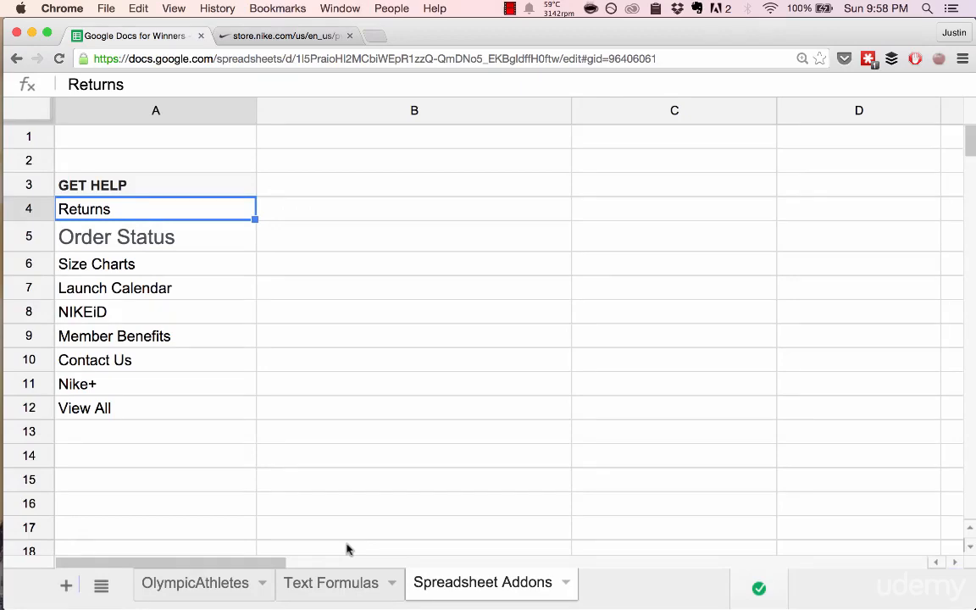
key("ctrl+Tab")
key("ctrl+Tab")
left_click(220, 191)
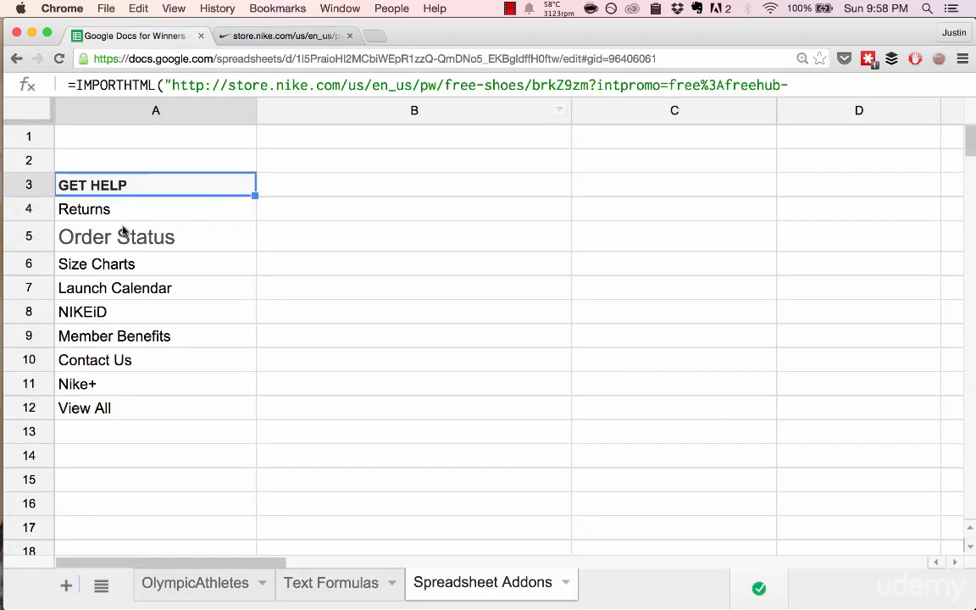
double_click(148, 197)
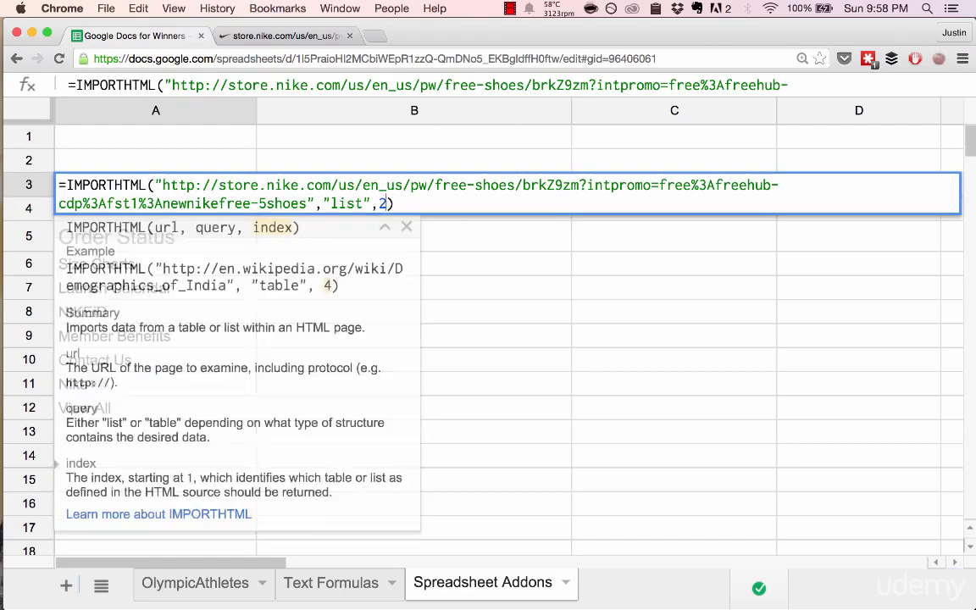
key("Return")
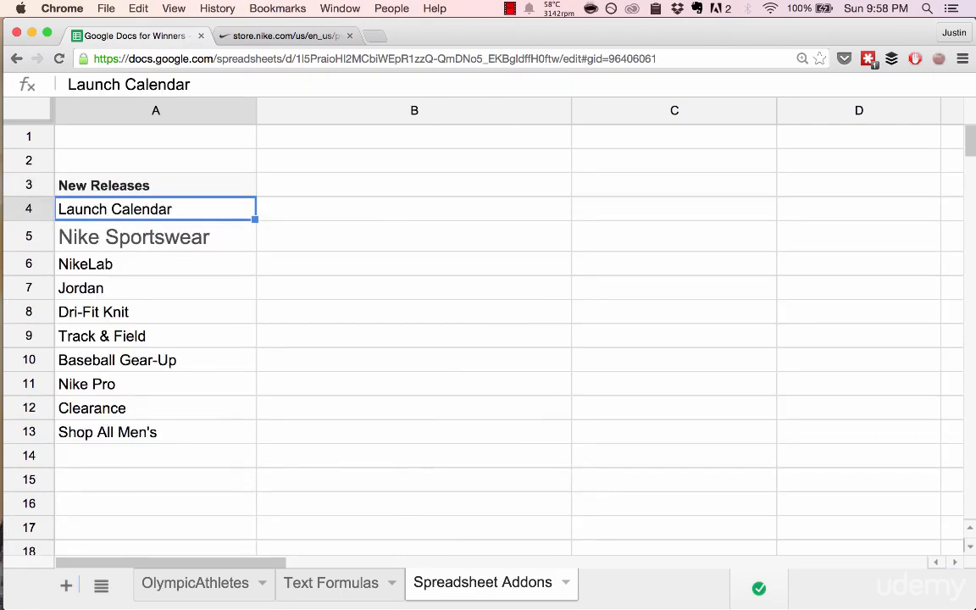
- Check the Nike Free Shoes page's products and filters against the imported list in the spreadsheet
left_click(284, 35)
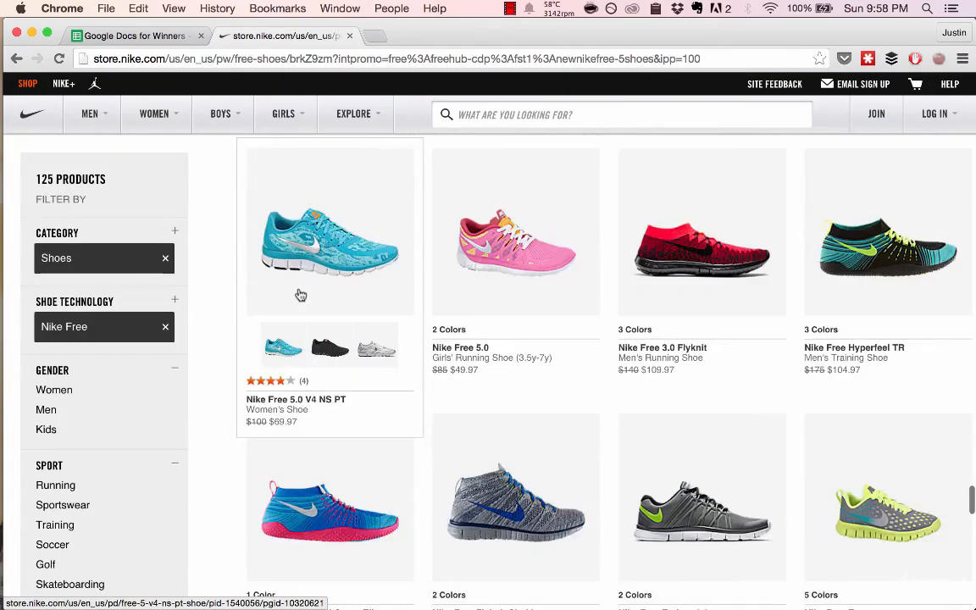
scroll(212, 389, "down", 3)
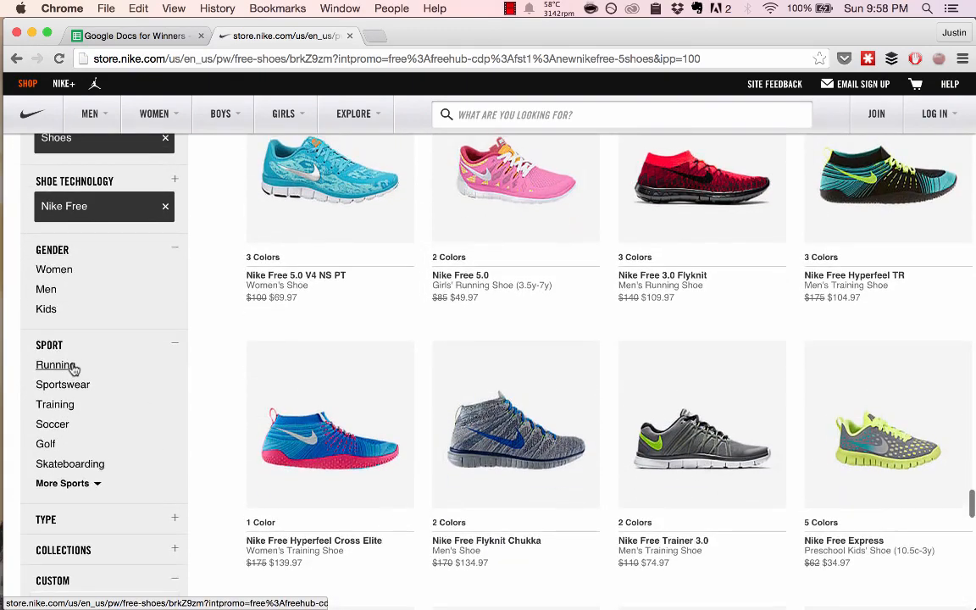
scroll(59, 368, "up", 5)
scroll(75, 369, "up", 5)
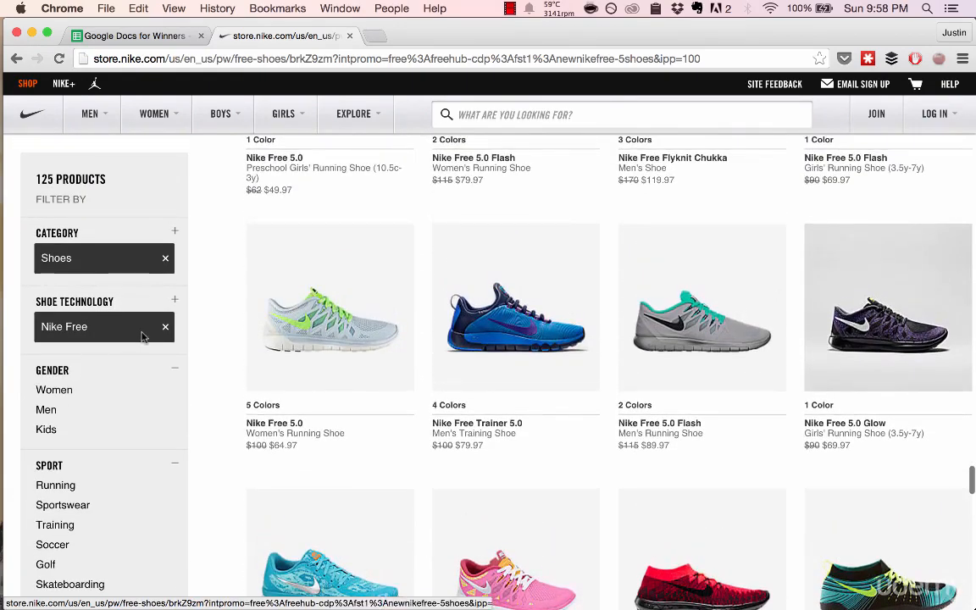
key("ctrl+shift+Tab")
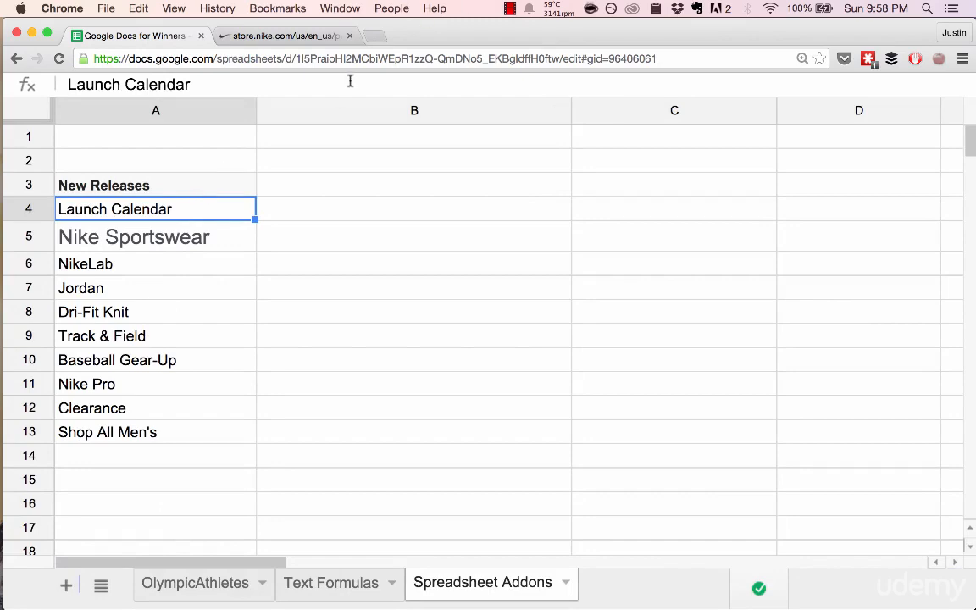
- Open the HTML source of the Nike Free Shoes page
left_click(303, 36)
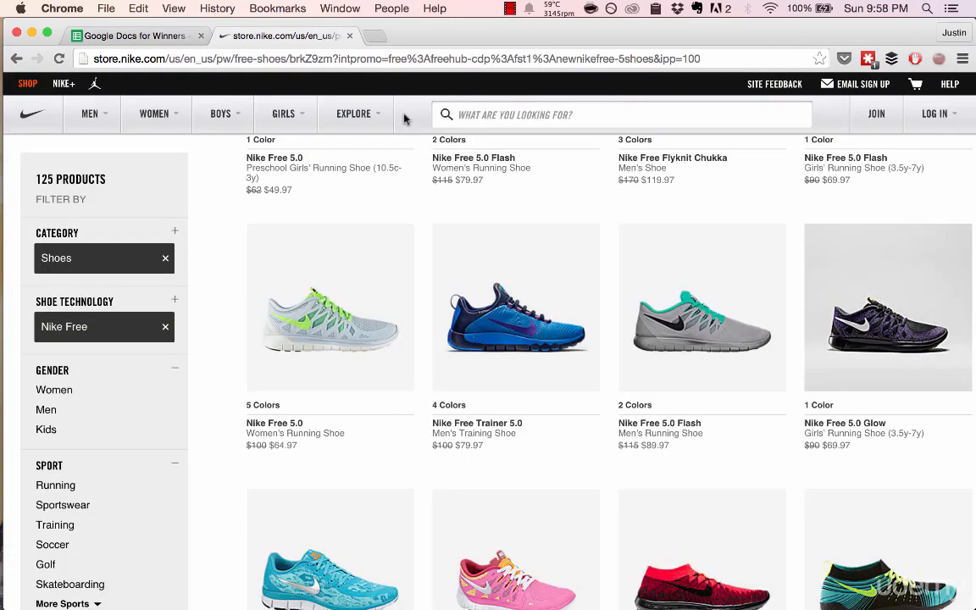
right_click(207, 190)
left_click(258, 236)
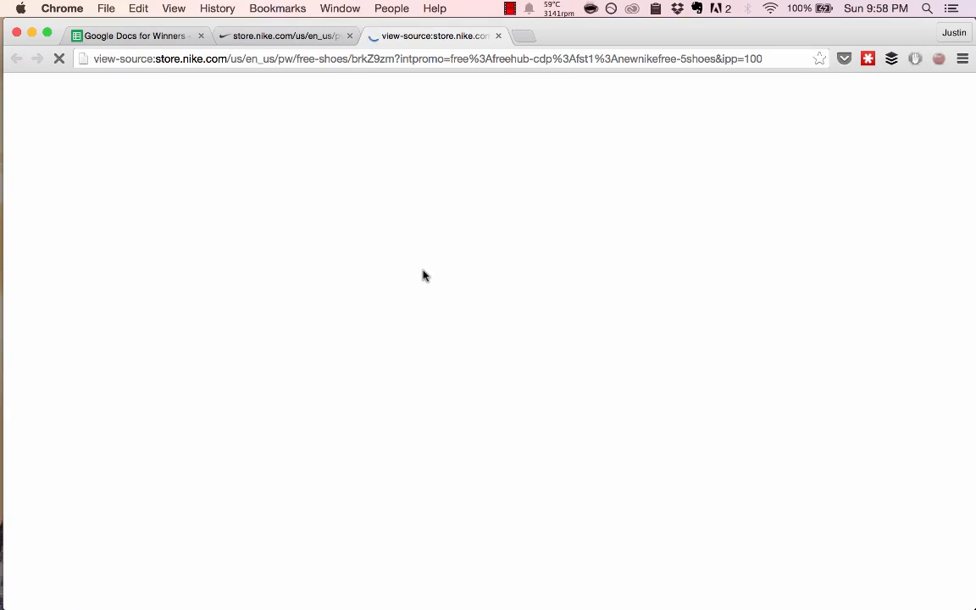
scroll(389, 227, "down", 1)
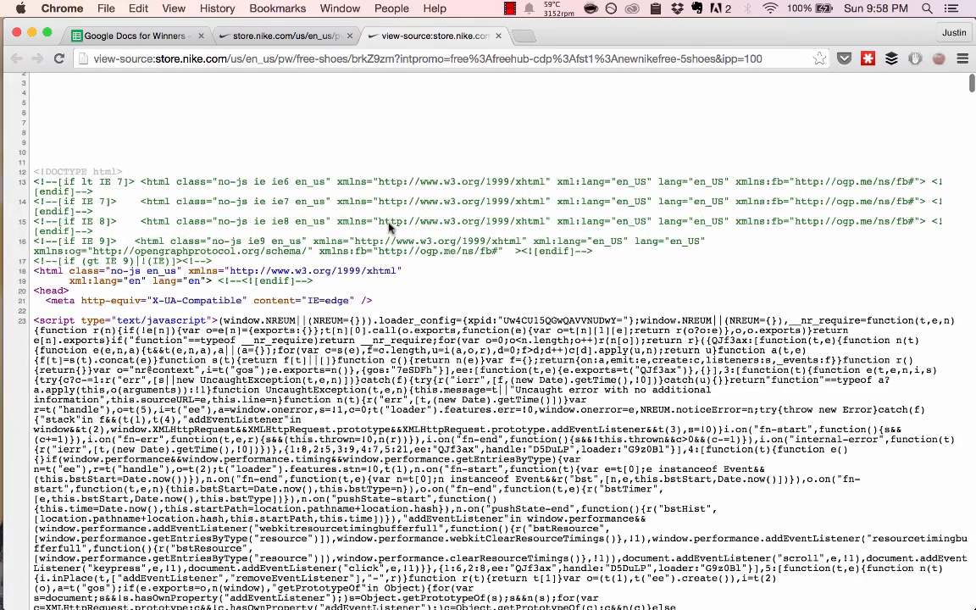
scroll(390, 228, "down", 15)
- Search the page source for "<li>" and examine the list items around the first matches
key("cmd+f")
type("li")
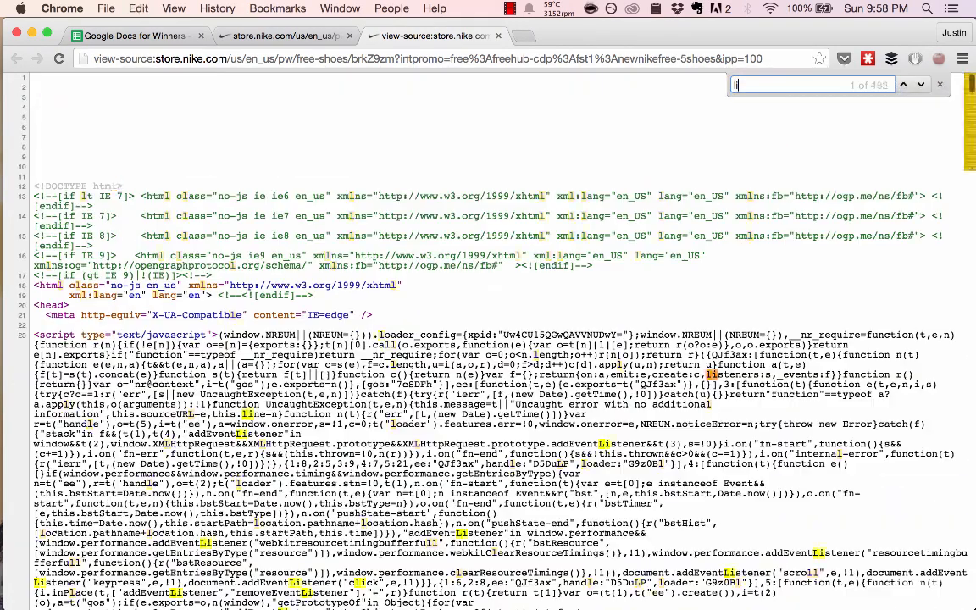
key("super+a")
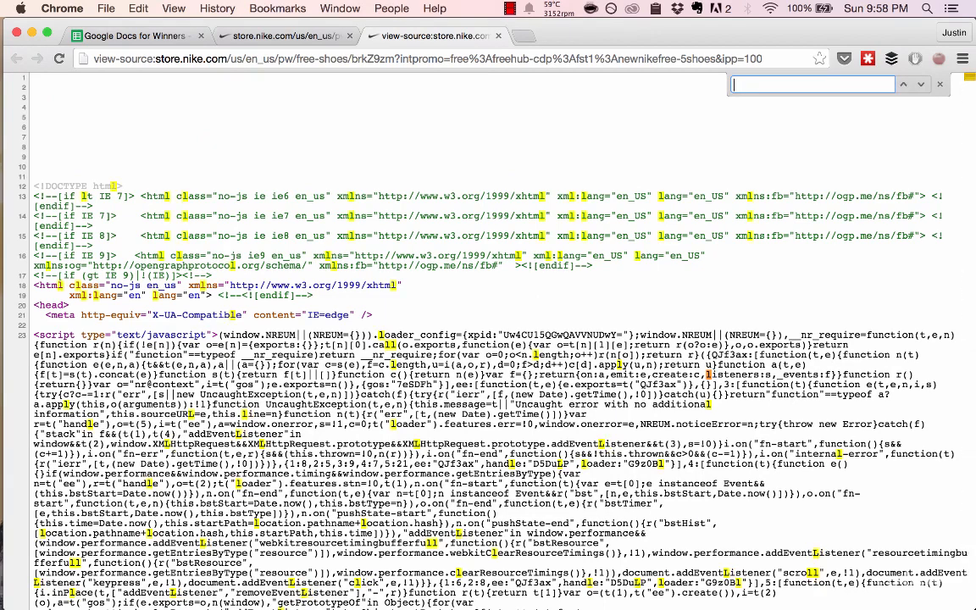
type("<li>")
scroll(183, 293, "down", 3)
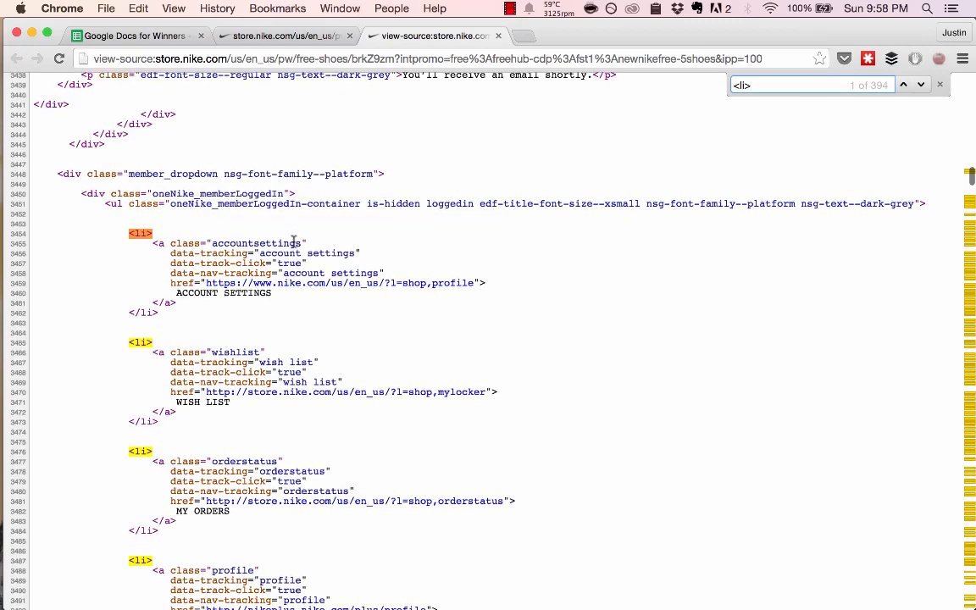
key("Return")
key("Return")
key("Return")
key("Return")
key("Return")
key("Return")
key("Return")
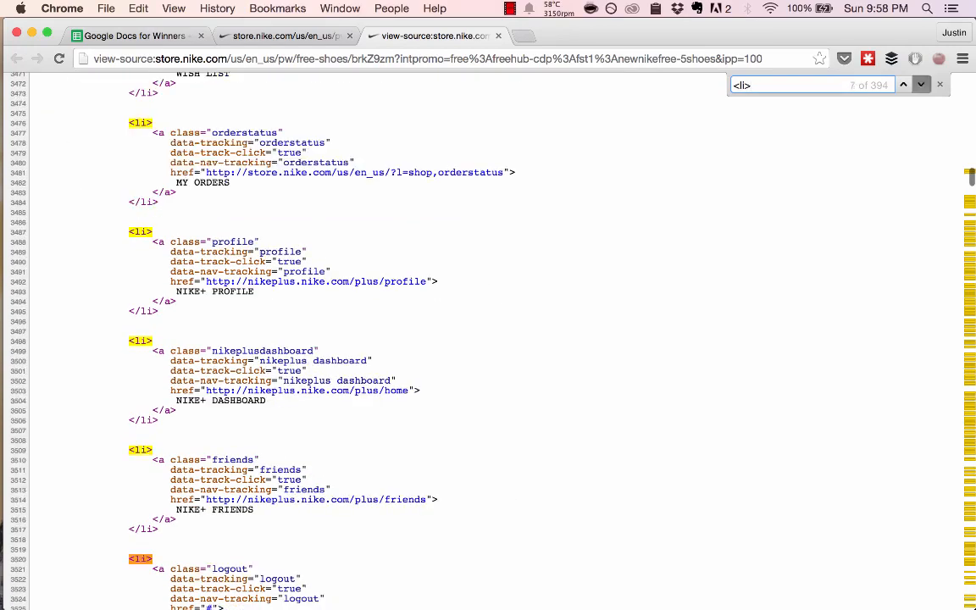
scroll(292, 241, "up", 20)
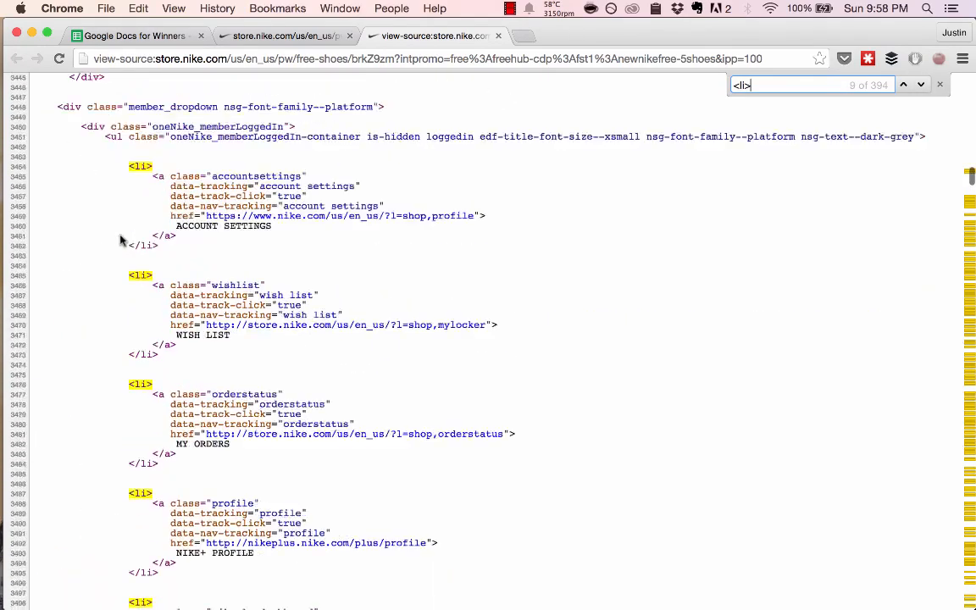
scroll(187, 305, "down", 2)
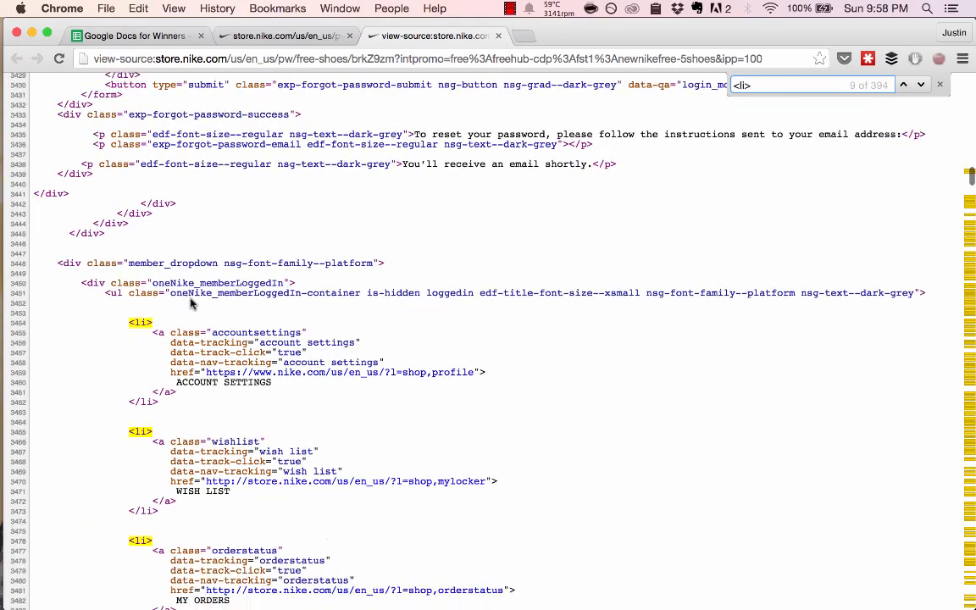
- Search the page source for "<ul>" and go through several of the matching lists
triple_click(766, 85)
type("<ul")
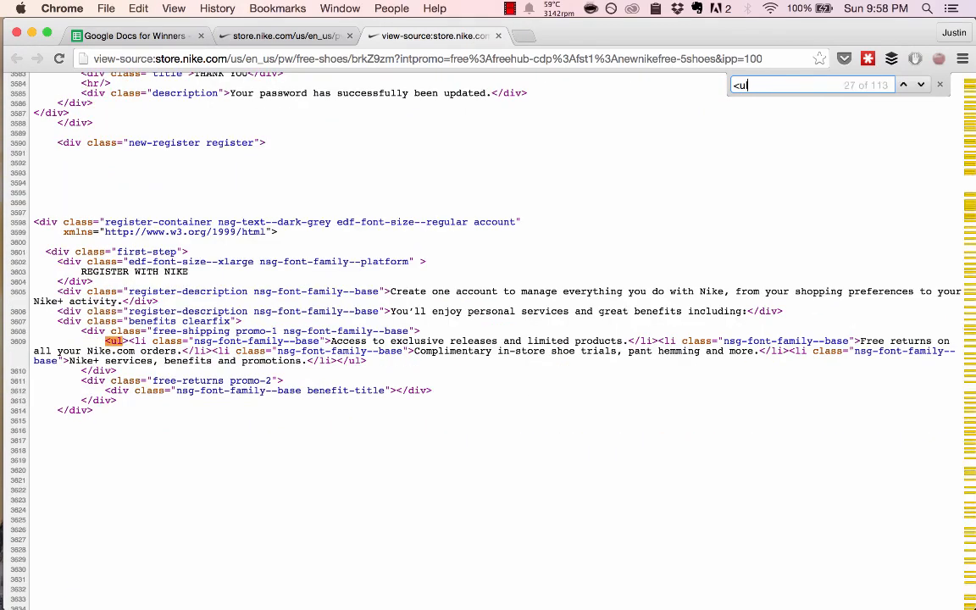
type(">")
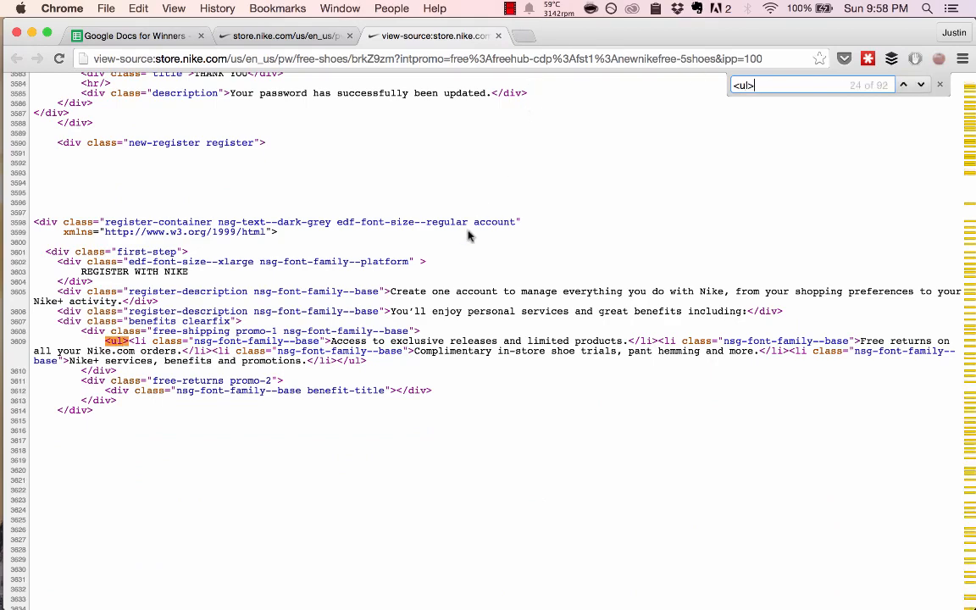
key("Return")
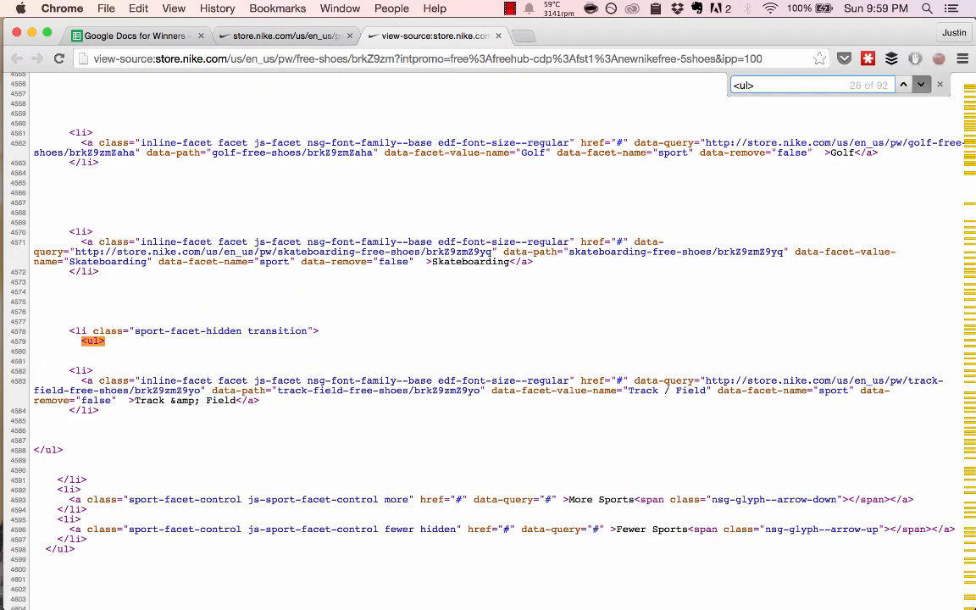
key("Return")
key("Return")
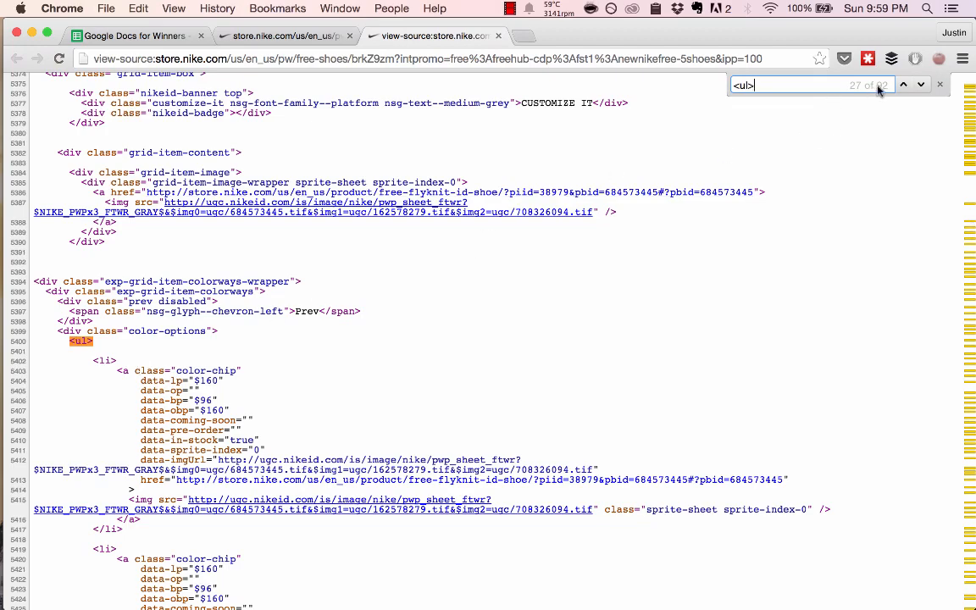
- Return to the spreadsheet, open the IMPORTHTML formula in cell A3 for editing and select its "list" query argument
key("super+alt+Left")
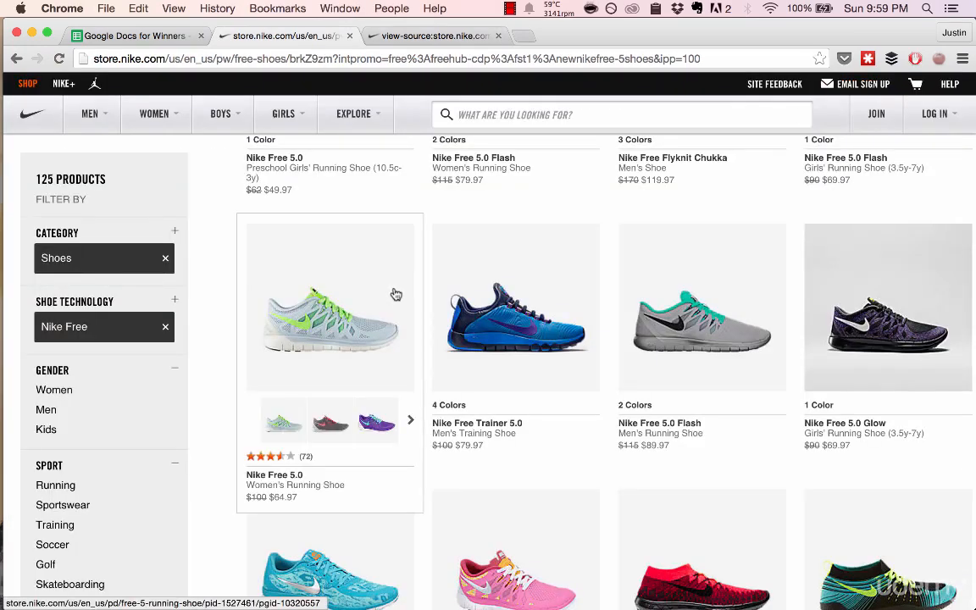
key("super+alt+Left")
left_click(190, 194)
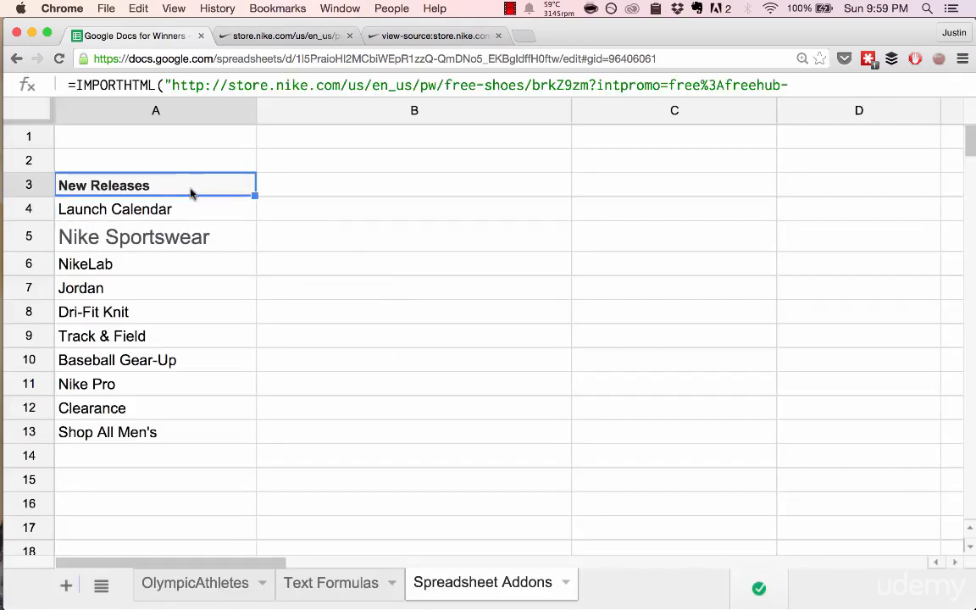
double_click(217, 182)
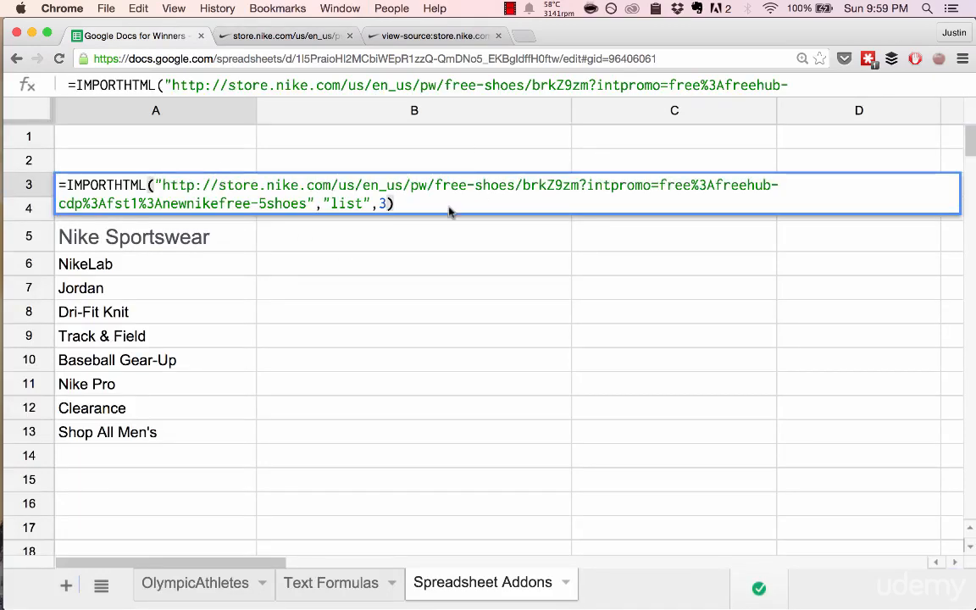
left_click_drag(332, 202, 362, 202)
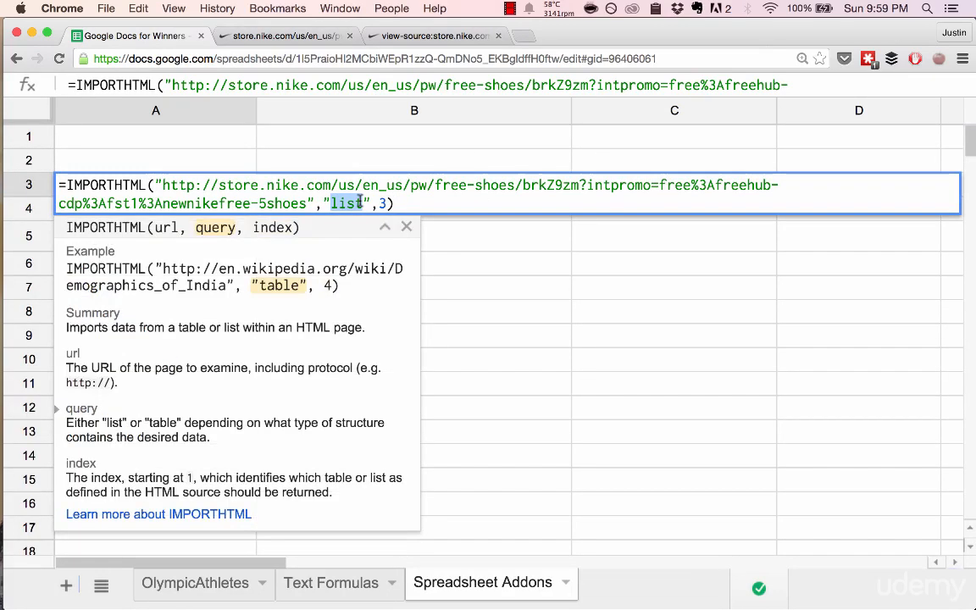
- Check the first product's name on the Nike Free Shoes page and search the page source for "nike free 4.0"
left_click(405, 36)
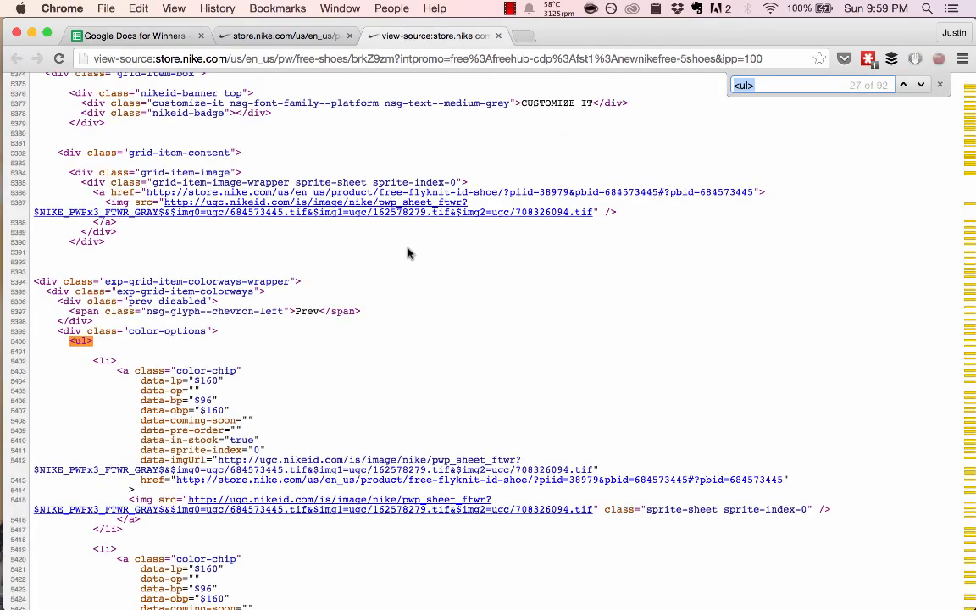
key("ctrl+shift+Tab")
scroll(413, 250, "up", 15)
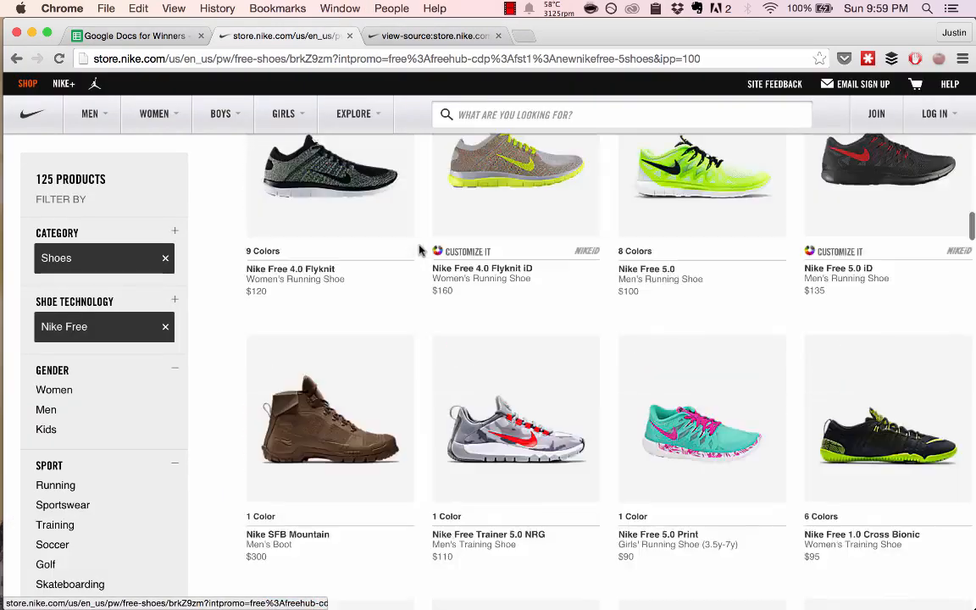
scroll(419, 251, "down", 1)
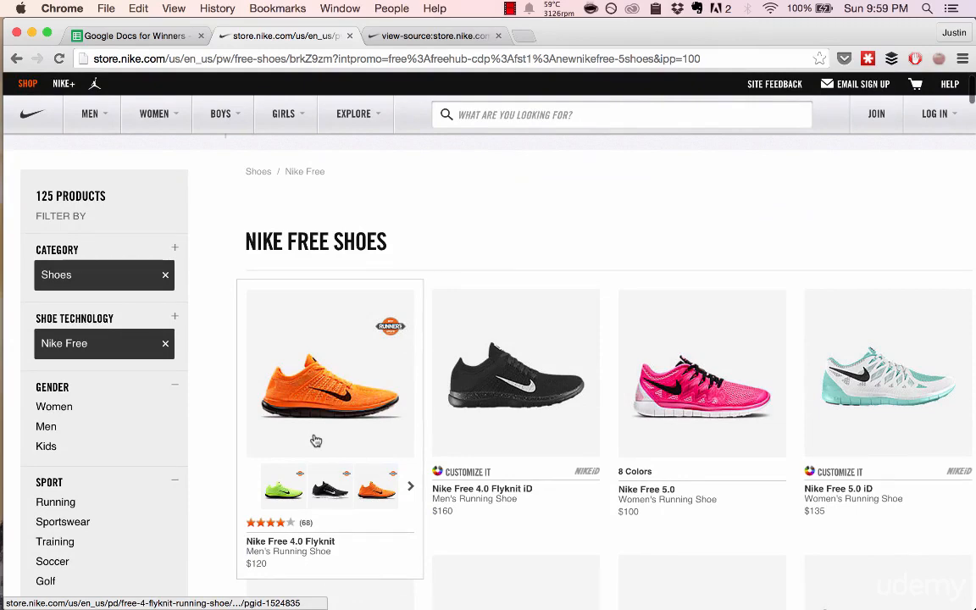
key("ctrl+Tab")
key("super+f")
type("nike fre")
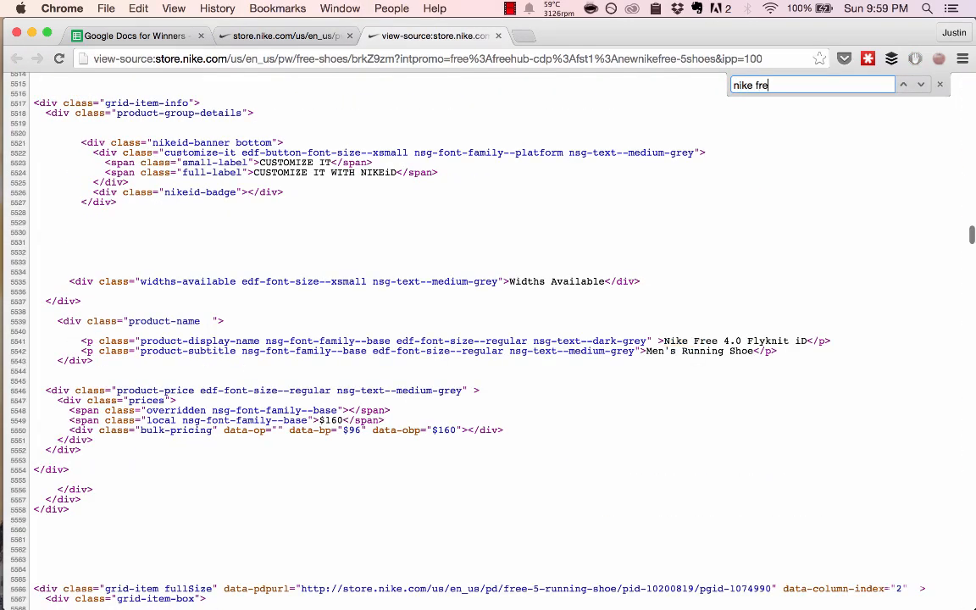
type("e 4.0")
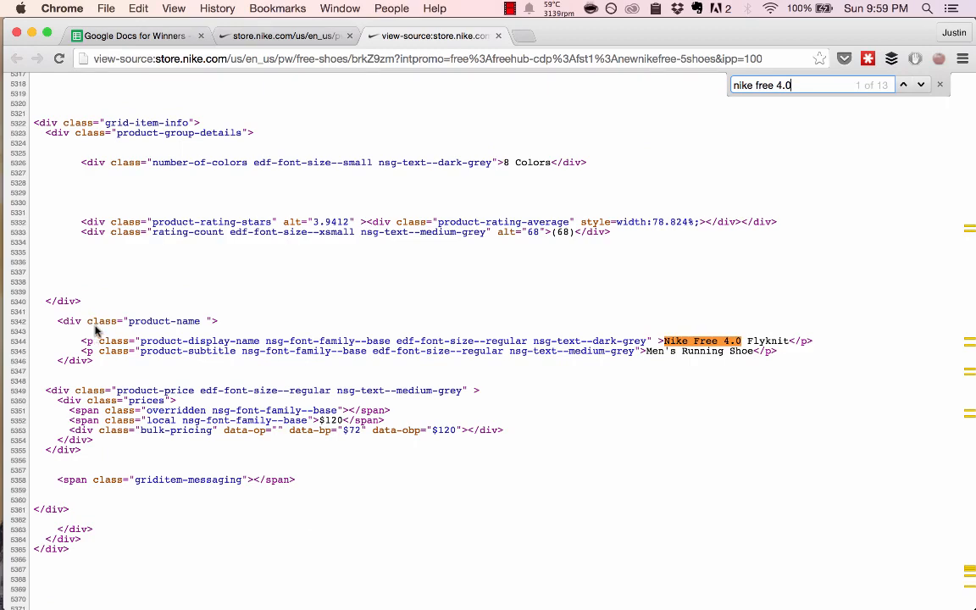
- Examine the source markup around the first Nike Free 4.0 match, including the color lists above it and the product-name block
scroll(95, 330, "down", 3)
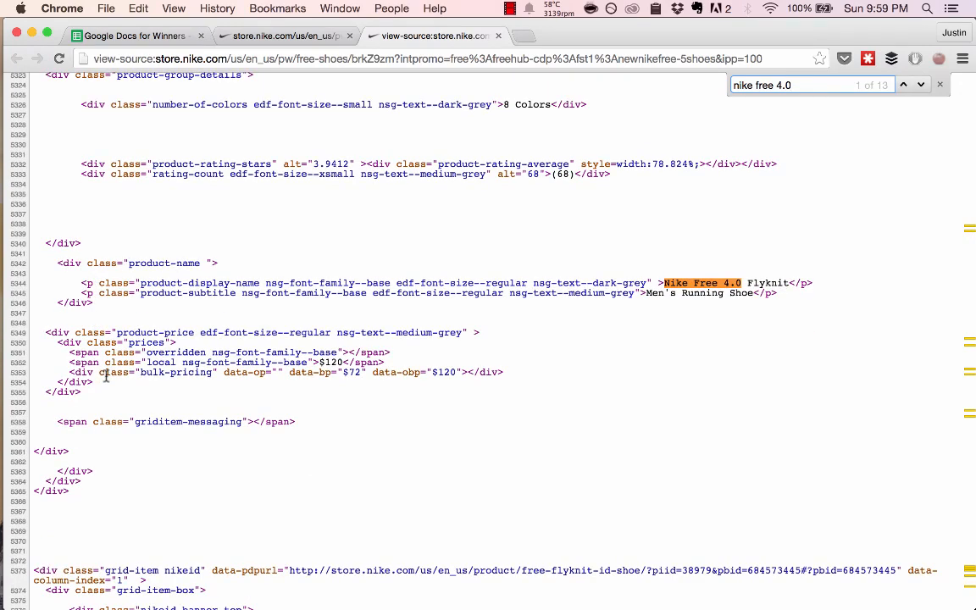
scroll(106, 377, "up", 10)
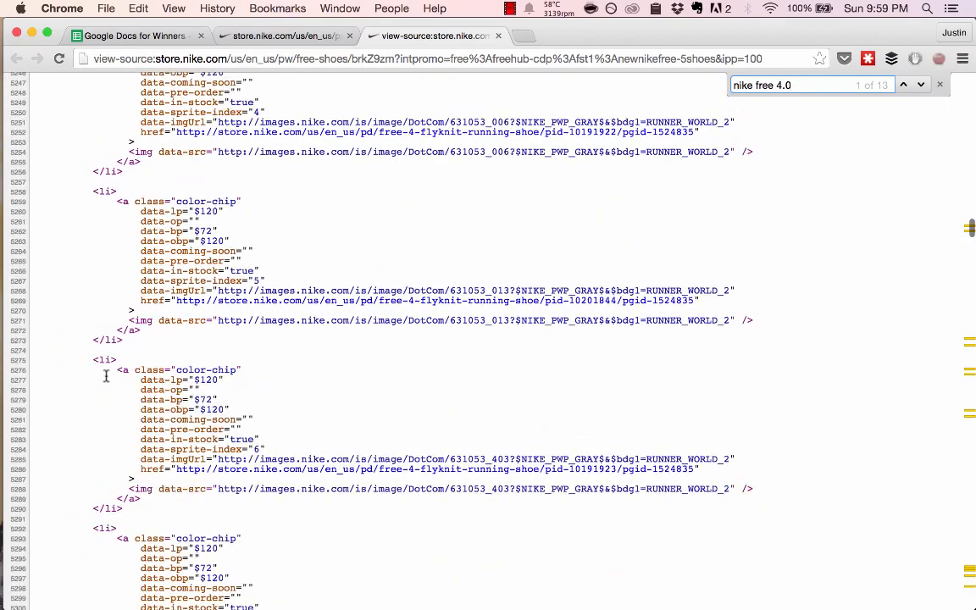
scroll(106, 377, "down", 3)
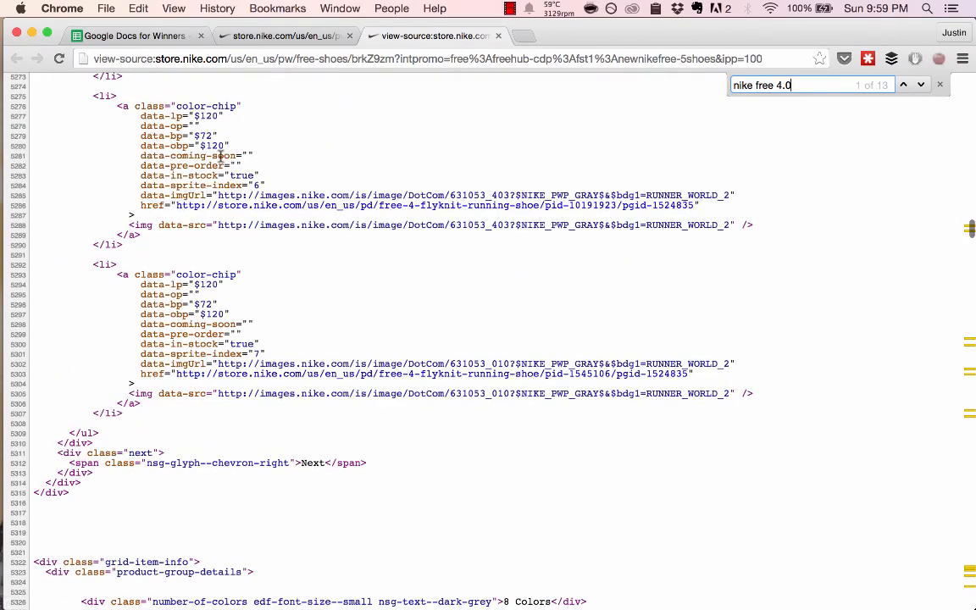
scroll(148, 105, "down", 1)
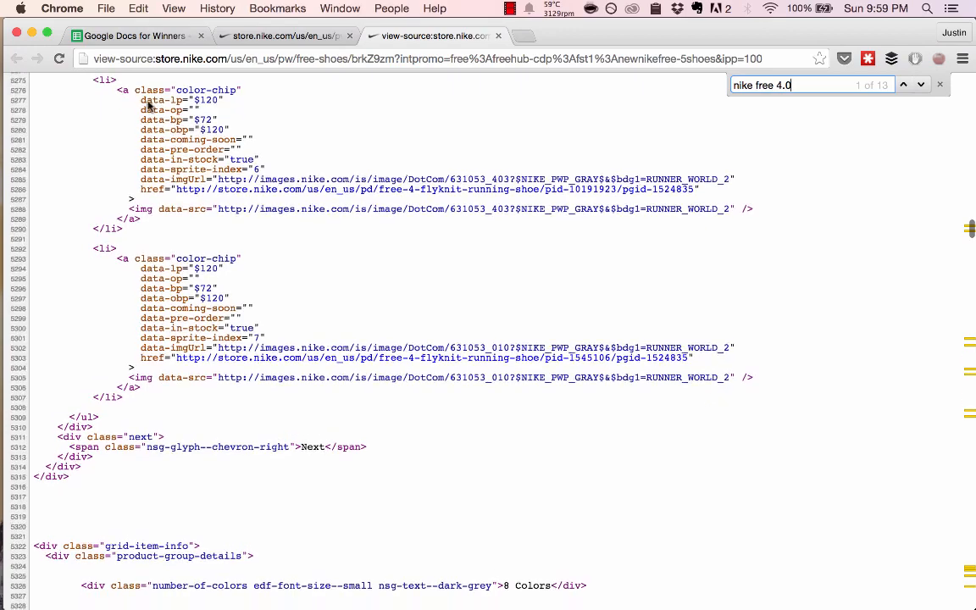
scroll(208, 98, "down", 3)
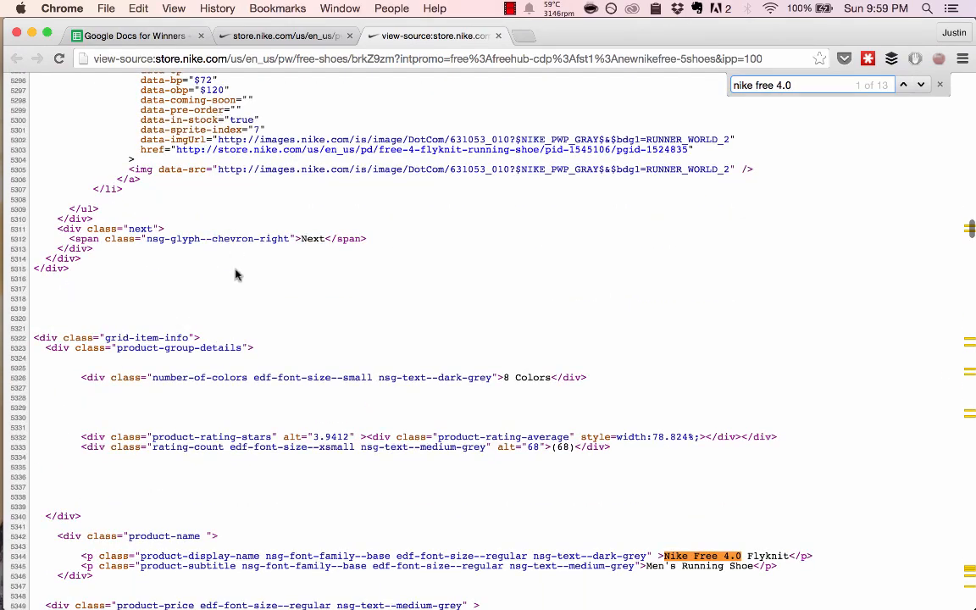
scroll(237, 274, "down", 3)
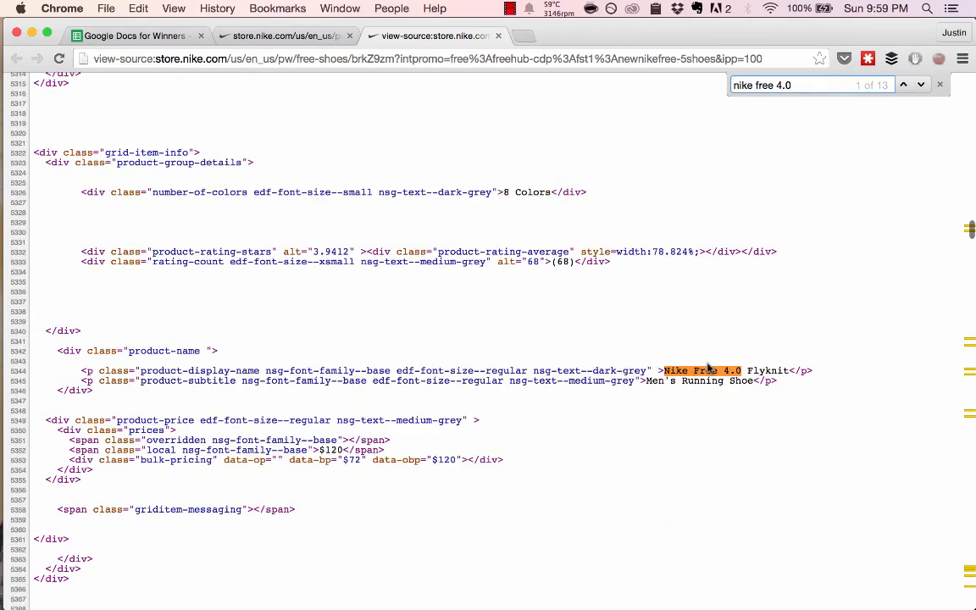
scroll(118, 372, "down", 1)
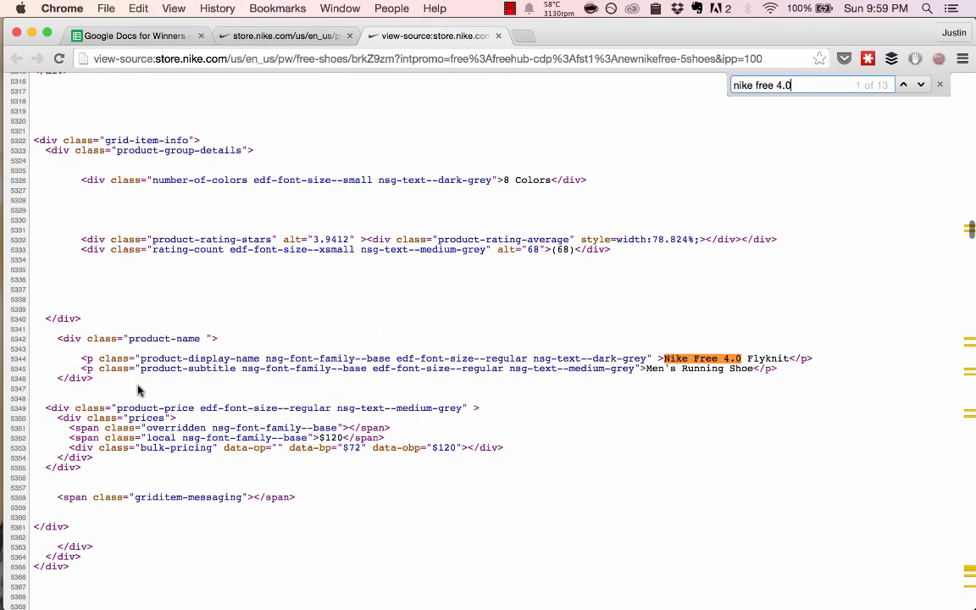
left_click_drag(89, 343, 106, 352)
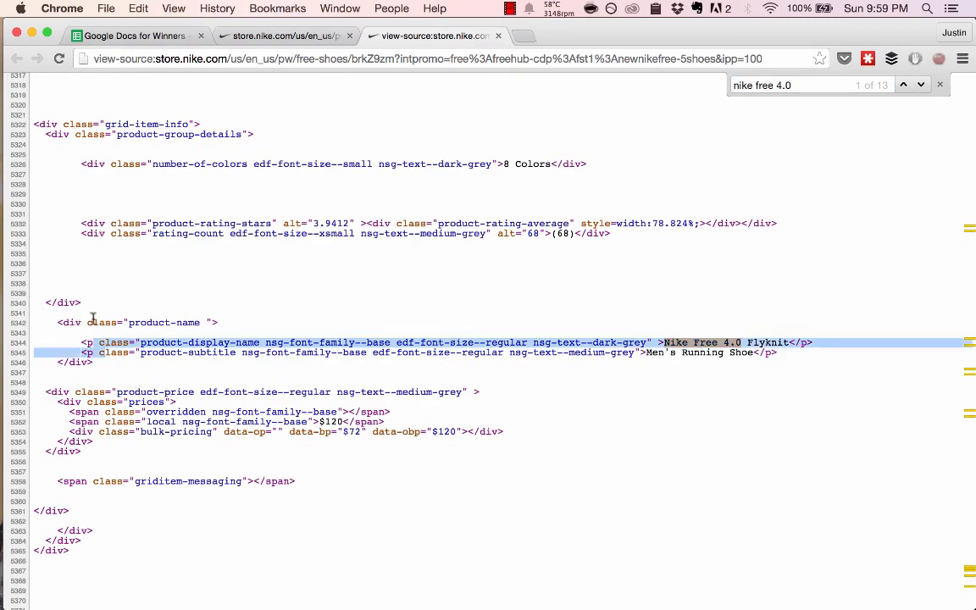
left_click_drag(130, 322, 204, 322)
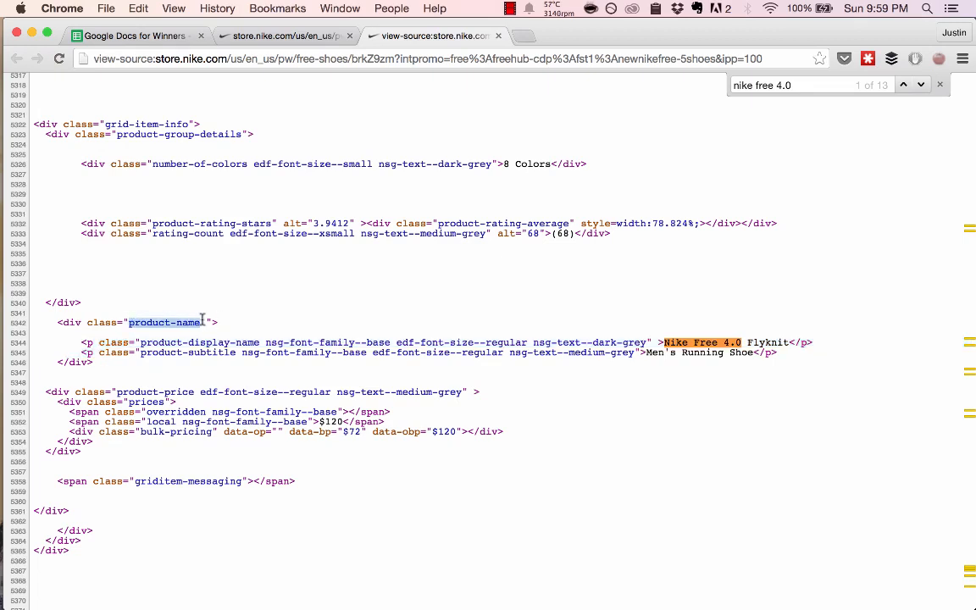
left_click(209, 366)
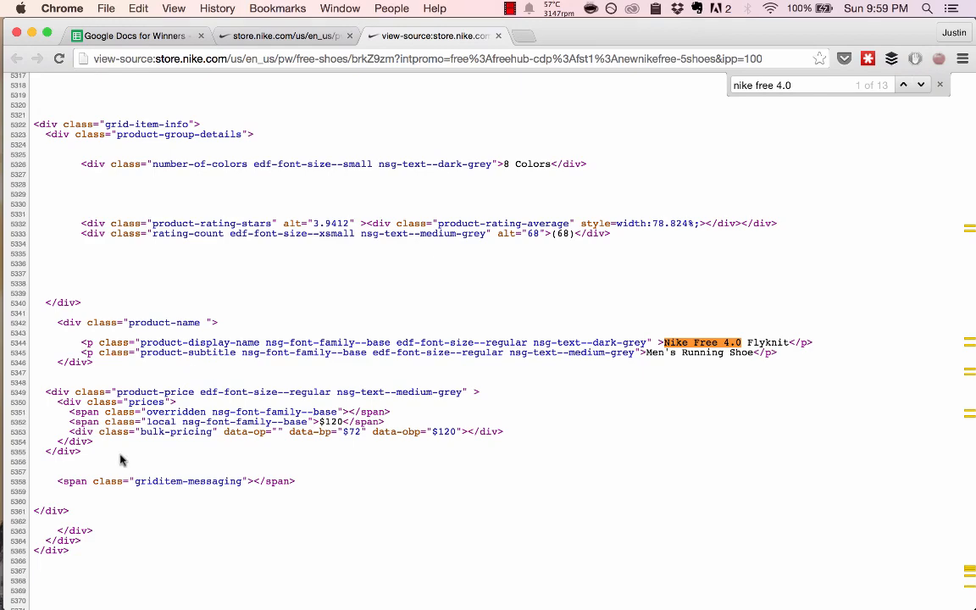
- Change the query argument of the IMPORTHTML formula in cell A3 to "table"
key("super+alt+Left")
key("super+alt+Left")
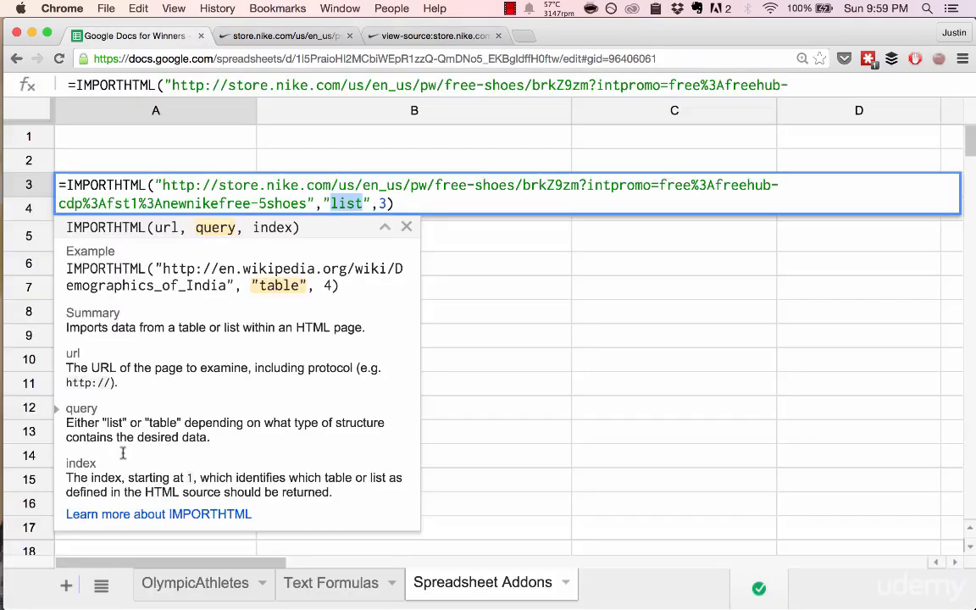
type("table")
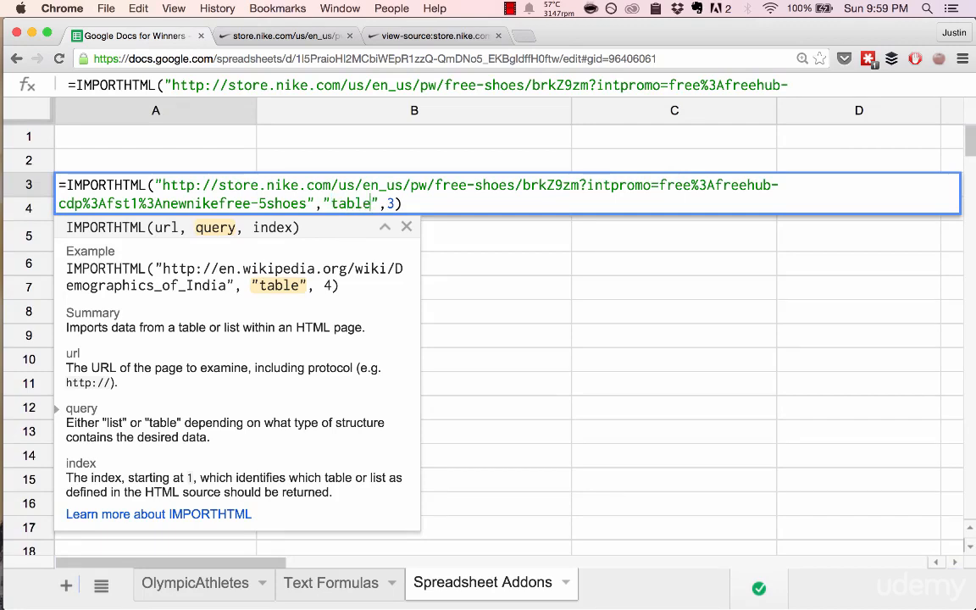
key("Return")
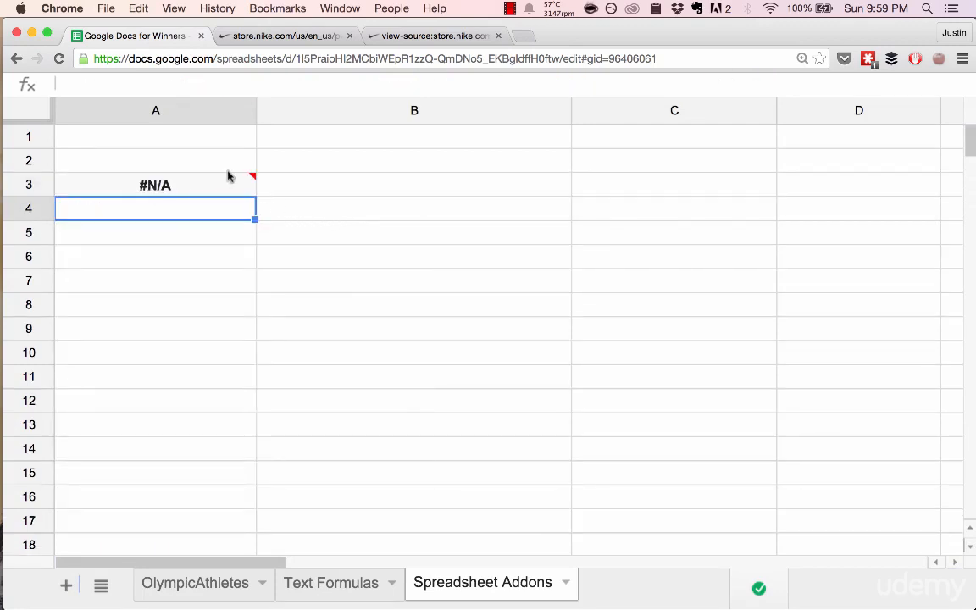
- Set the index argument of the IMPORTHTML formula in cell A3 to 1
left_click(225, 179)
double_click(194, 193)
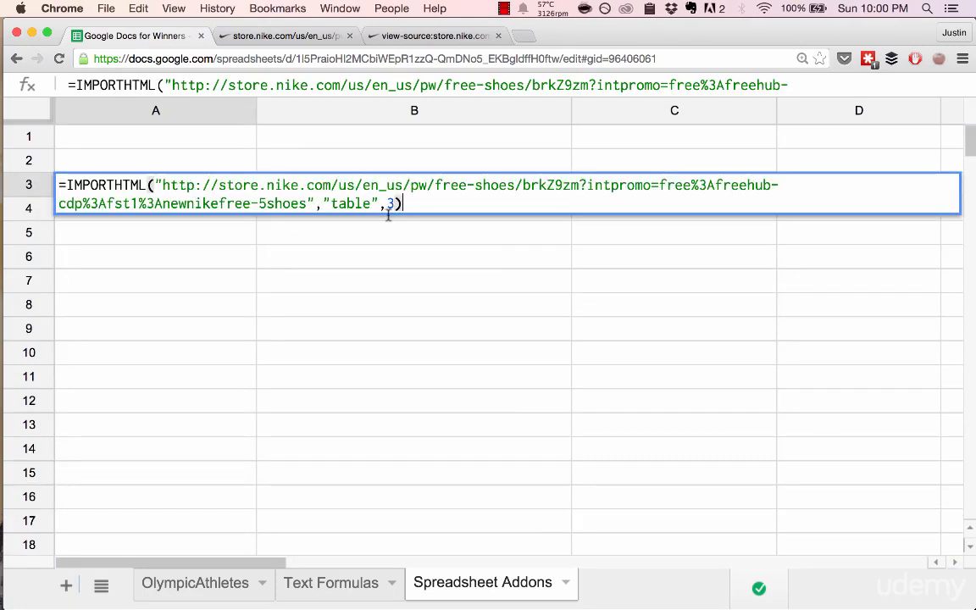
left_click(369, 202)
left_click(393, 203)
key("BackSpace")
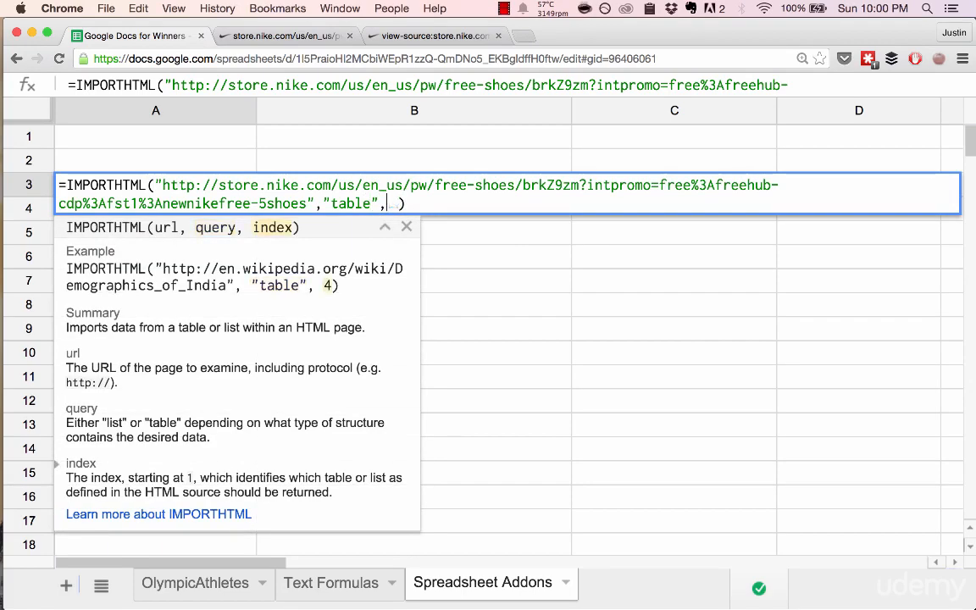
type("1")
key("Return")
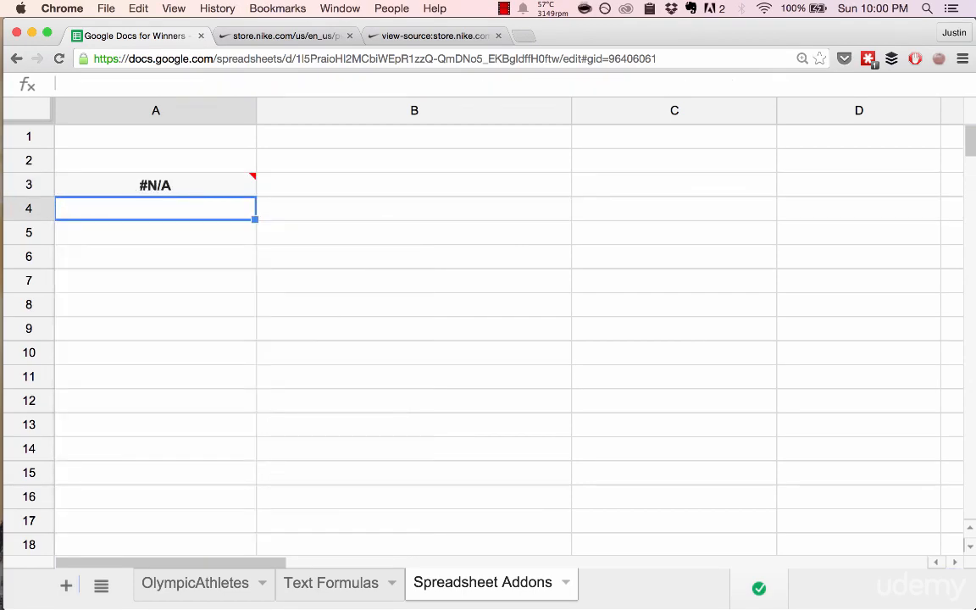
- Open Wikipedia's Demographics of India article in the browser tab that shows the Nike store page
key("ctrl+Tab")
key("super+l")
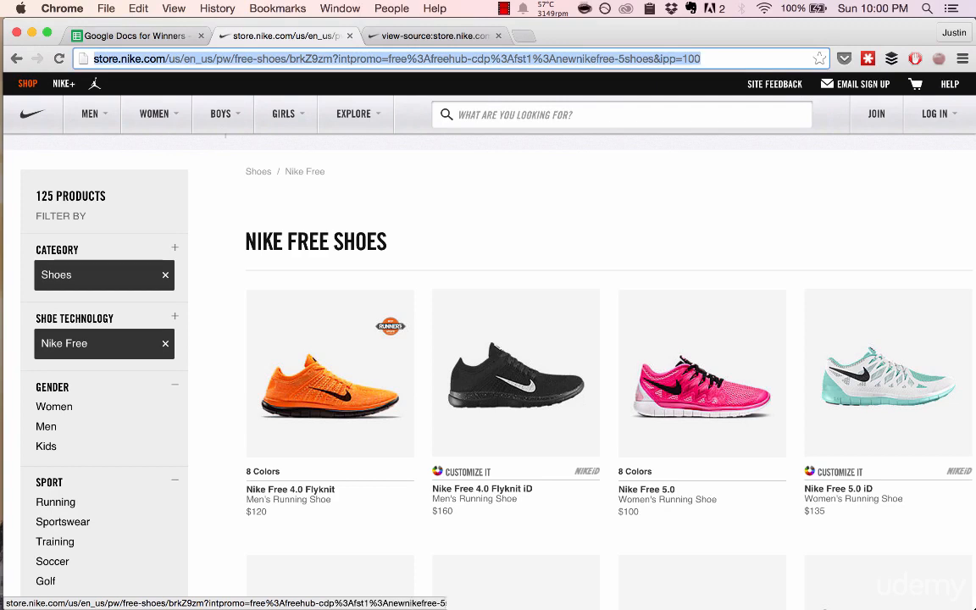
key("super+shift+v")
key("Down")
key("Right")
key("Down")
key("Escape")
type("\"http://en.wikipedia.org/wiki/Demographics_of_India")
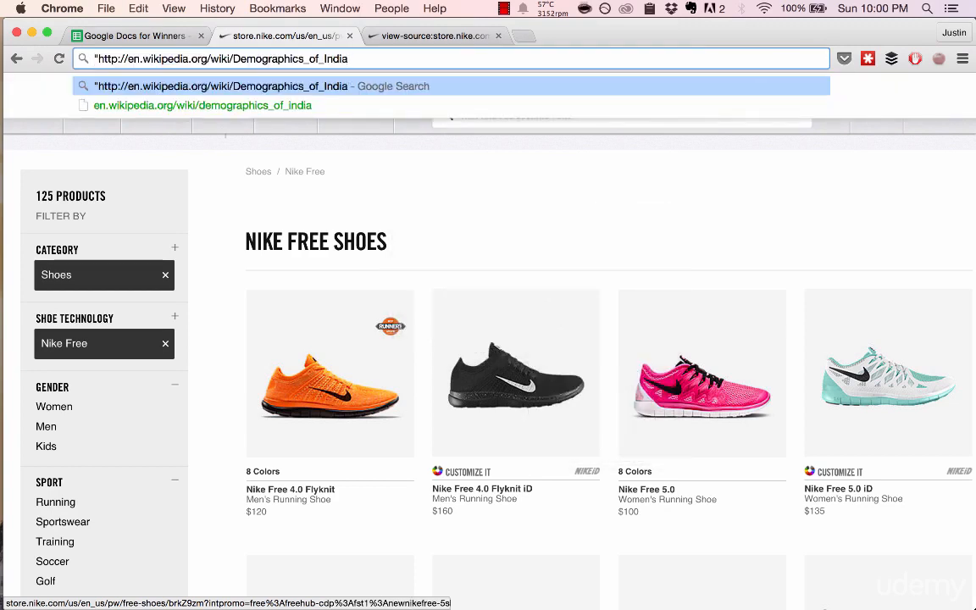
key("Down")
key("Return")
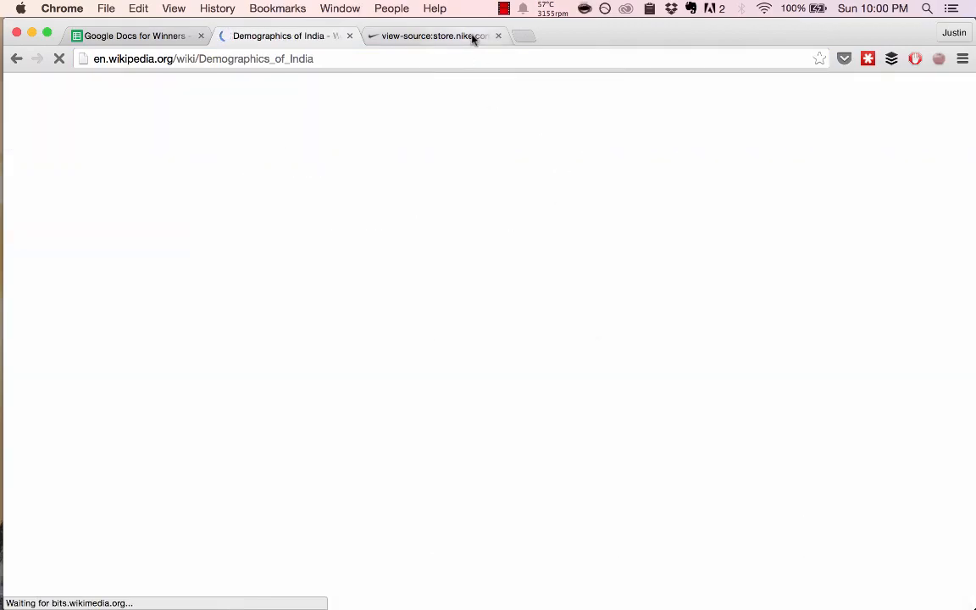
- Look through the Demographics of India article's tables, down to the population distribution by states
scroll(461, 246, "down", 6)
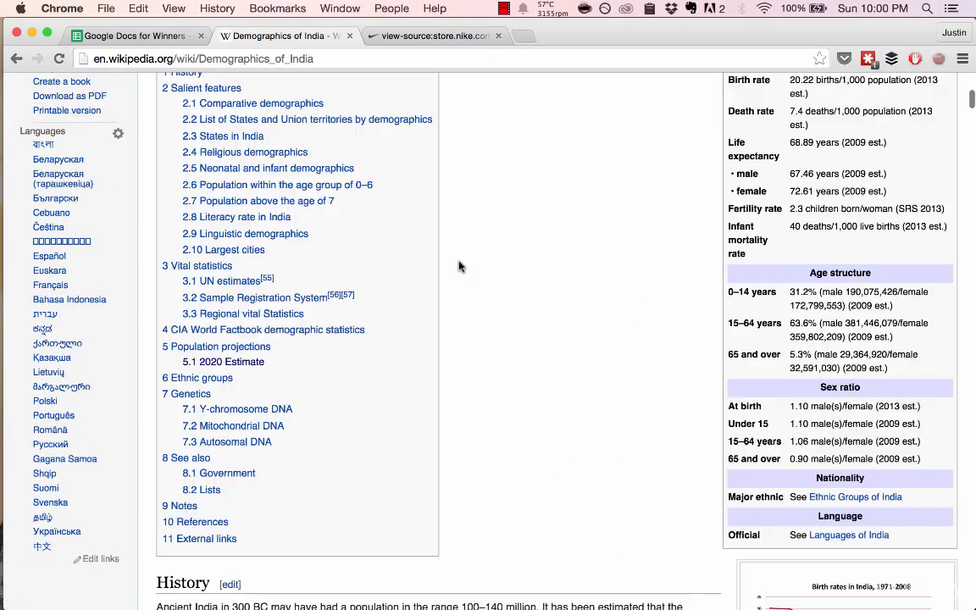
scroll(452, 277, "down", 10)
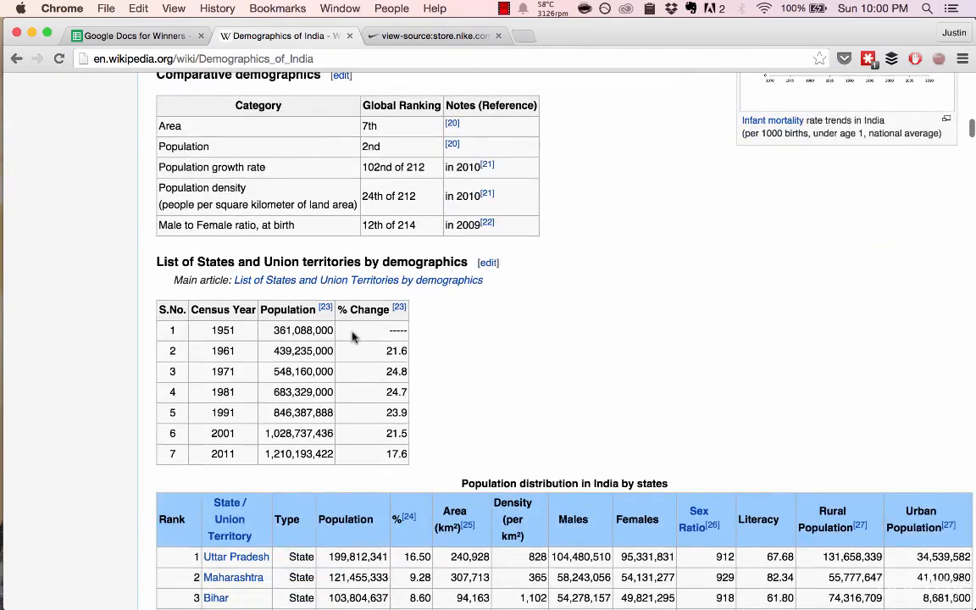
scroll(353, 338, "down", 5)
scroll(462, 240, "up", 1)
mouse_move(462, 240)
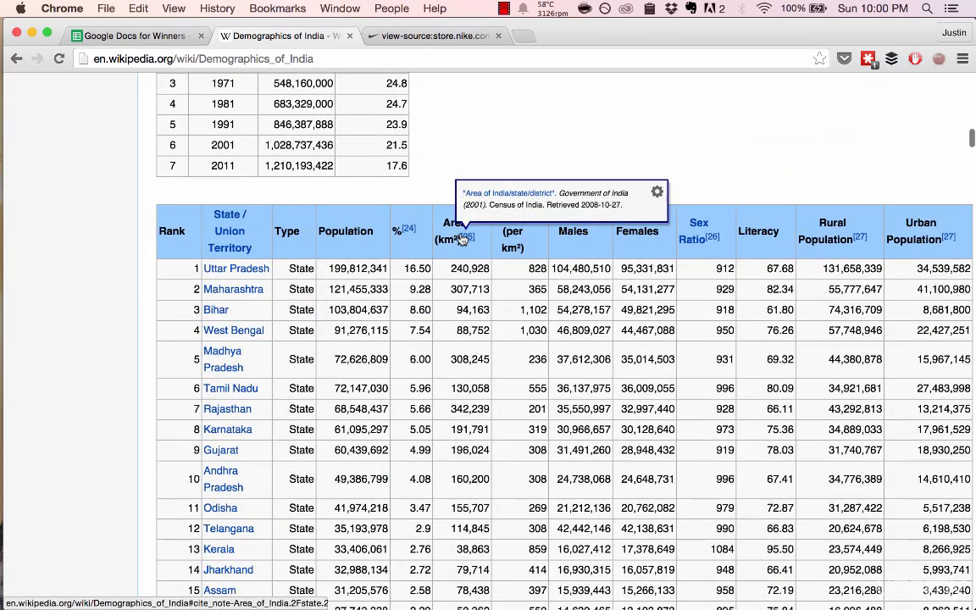
- Load the regular Nike Free Shoes page in place of its source view and look through its product grid
key("ctrl+Tab")
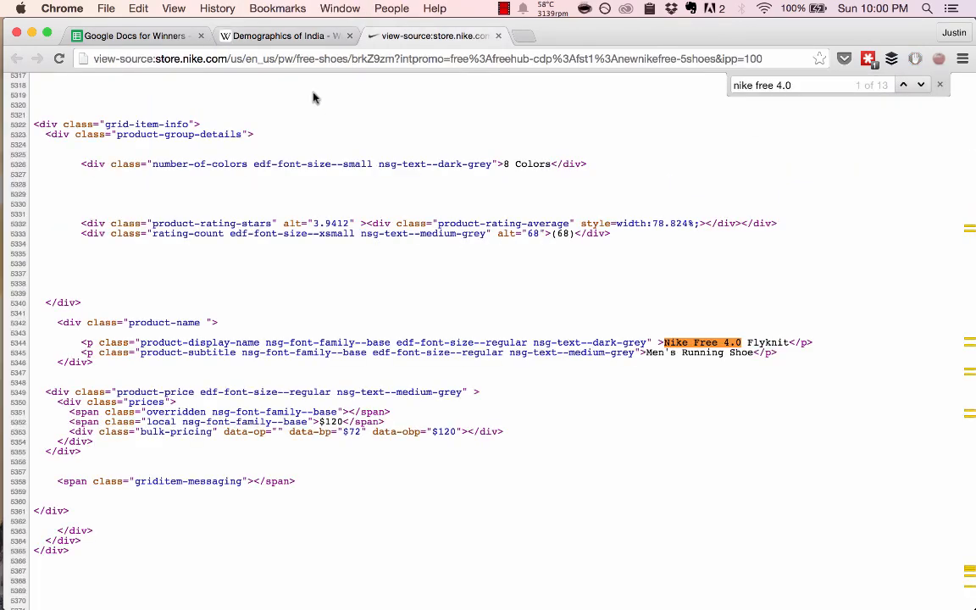
left_click(156, 59)
left_click(156, 59)
key("super+BackSpace")
key("Return")
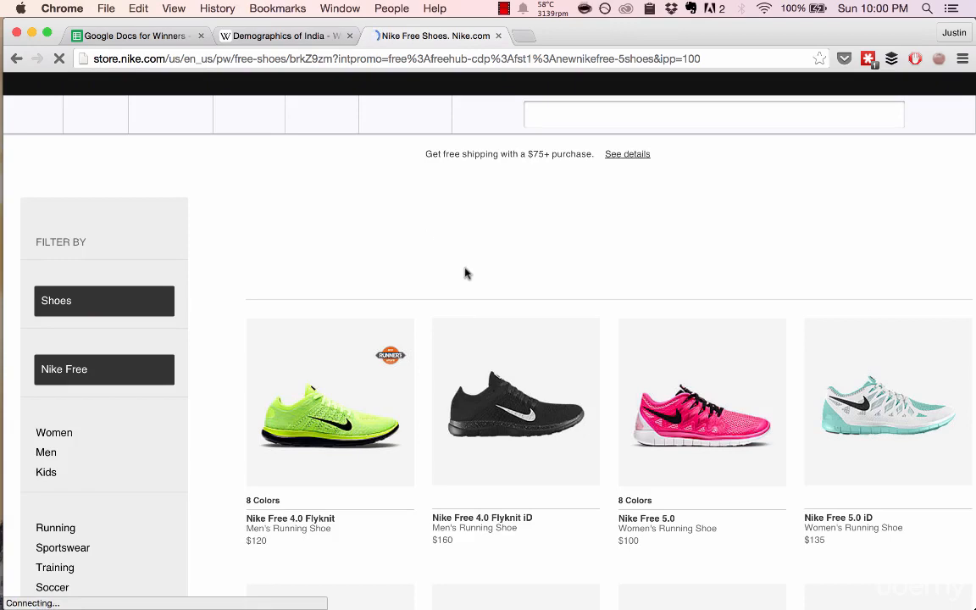
scroll(345, 218, "down", 3)
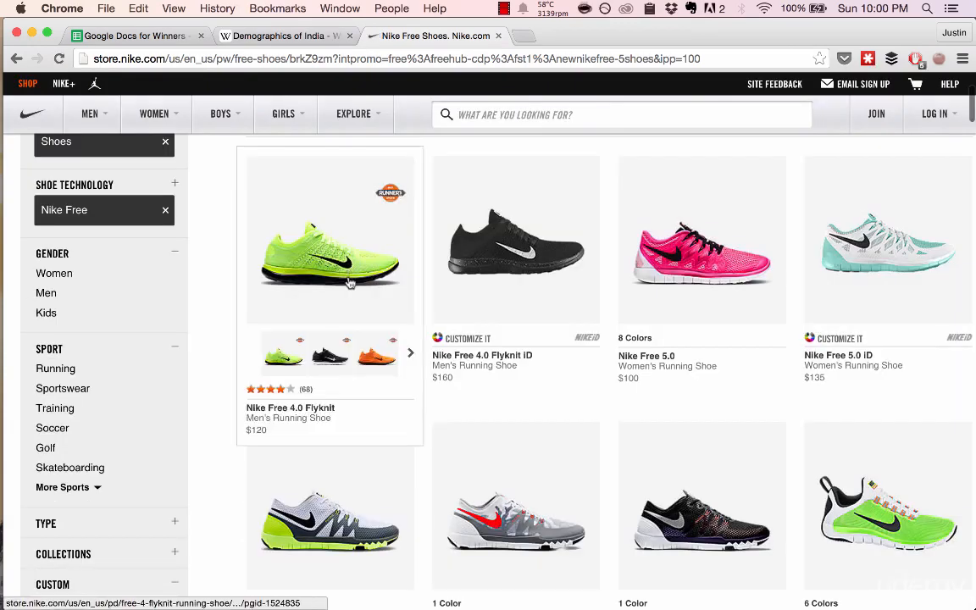
scroll(349, 283, "down", 5)
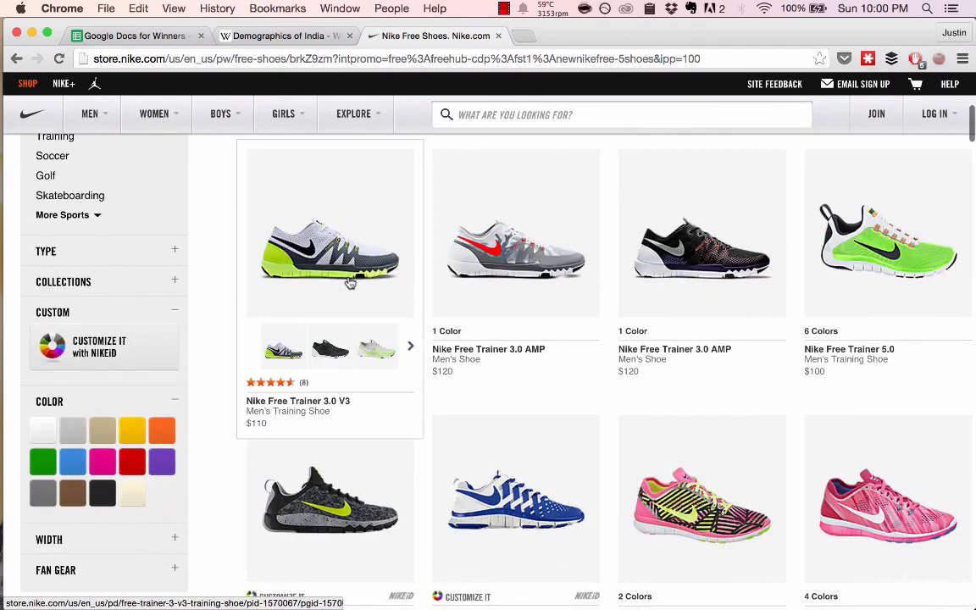
- Open the source view of the Nike Free Shoes page, and close both Nike tabs to return to the spreadsheet
scroll(350, 283, "up", 8)
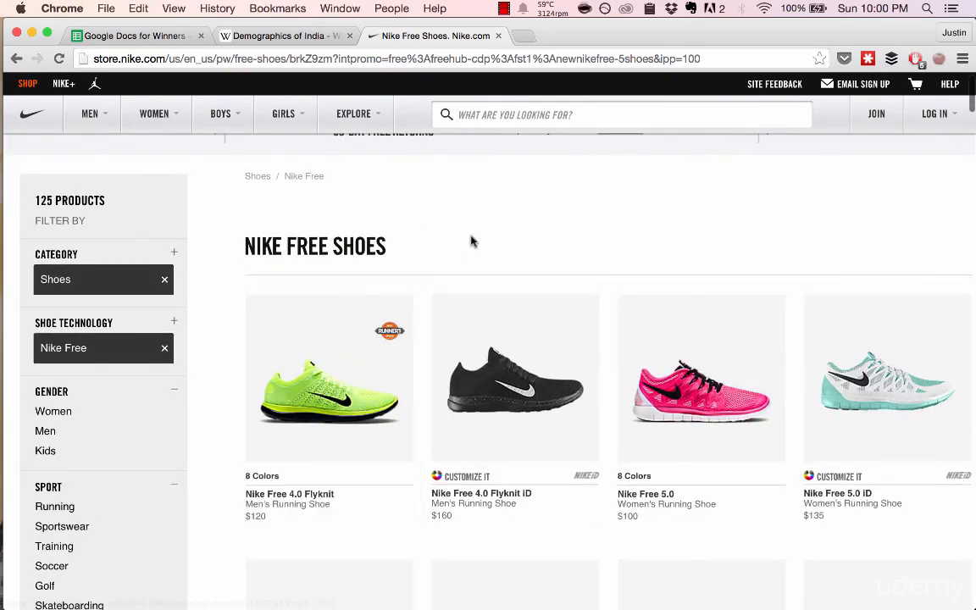
right_click(472, 241)
left_click(529, 340)
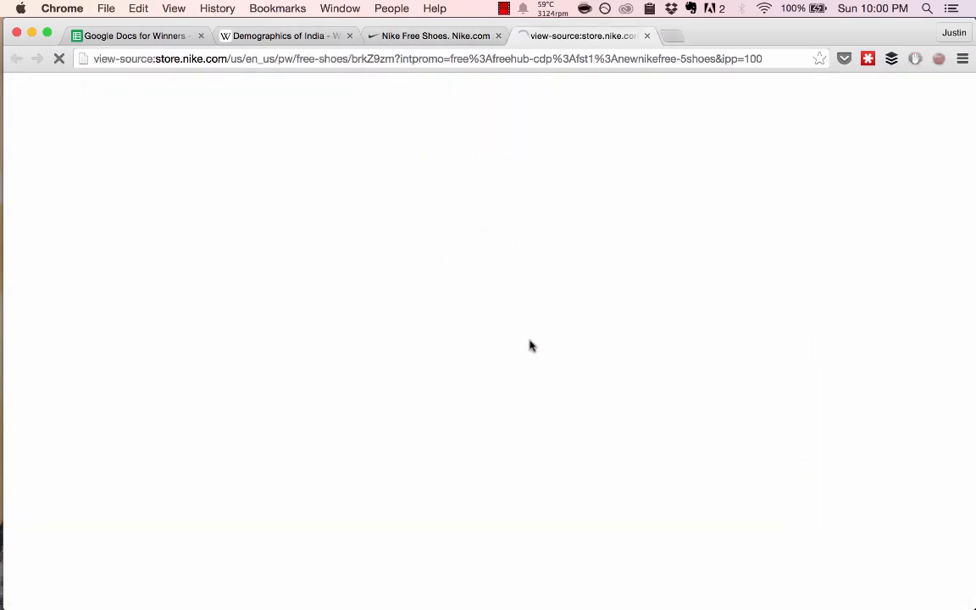
left_click(647, 36)
key("super+w")
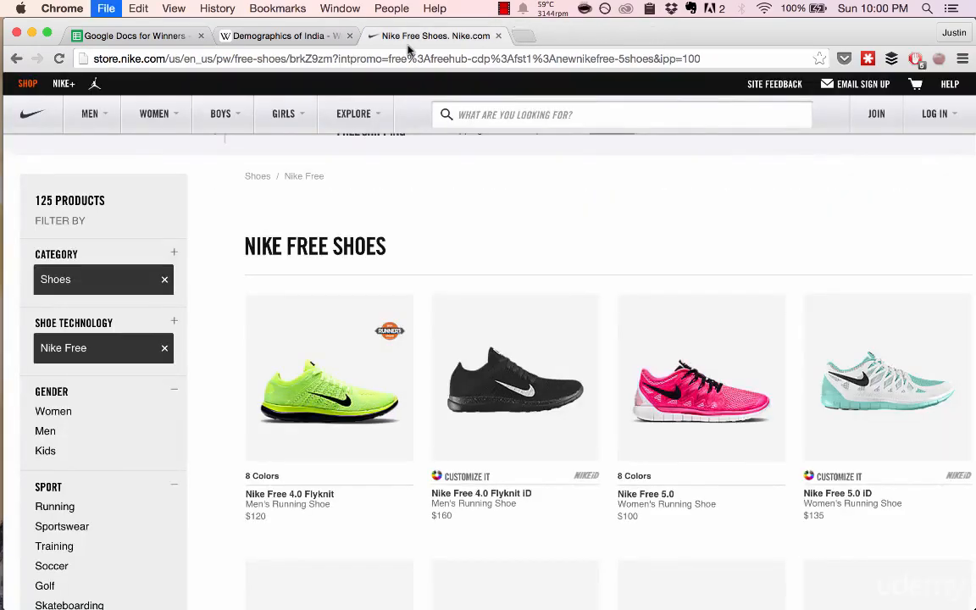
key("super+1")
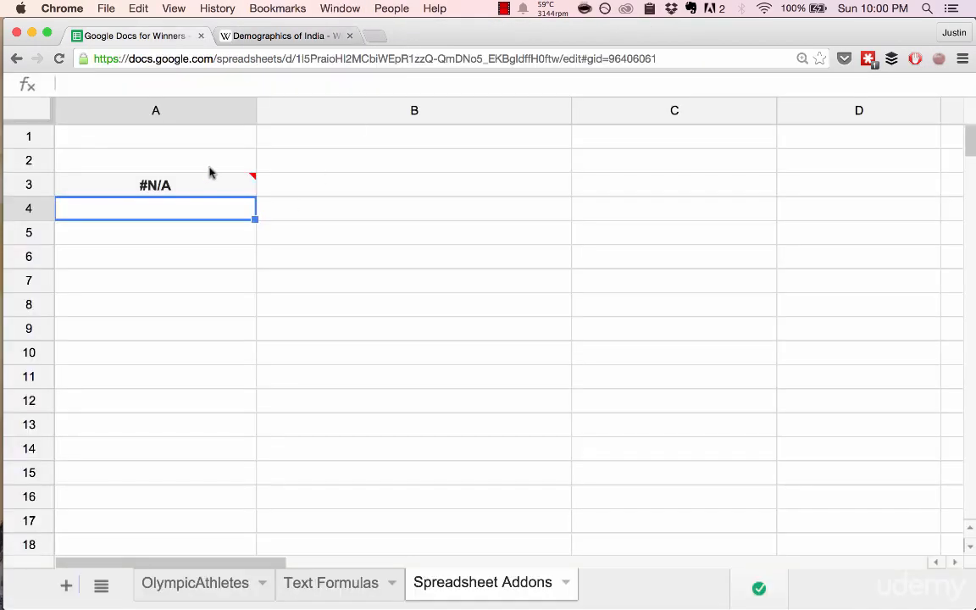
left_click(199, 183)
left_click(170, 83)
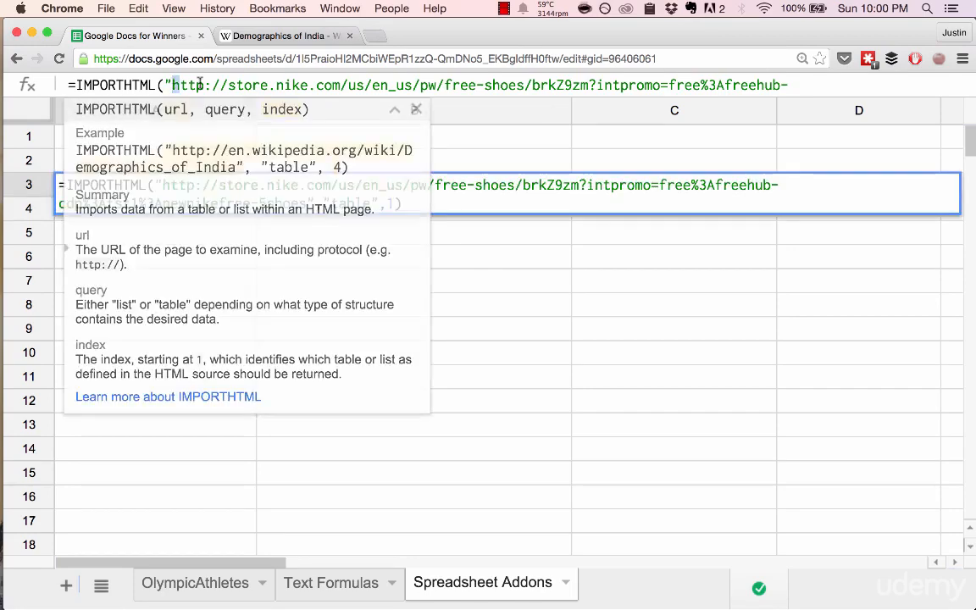
left_click_drag(169, 84, 588, 92)
key("Escape")
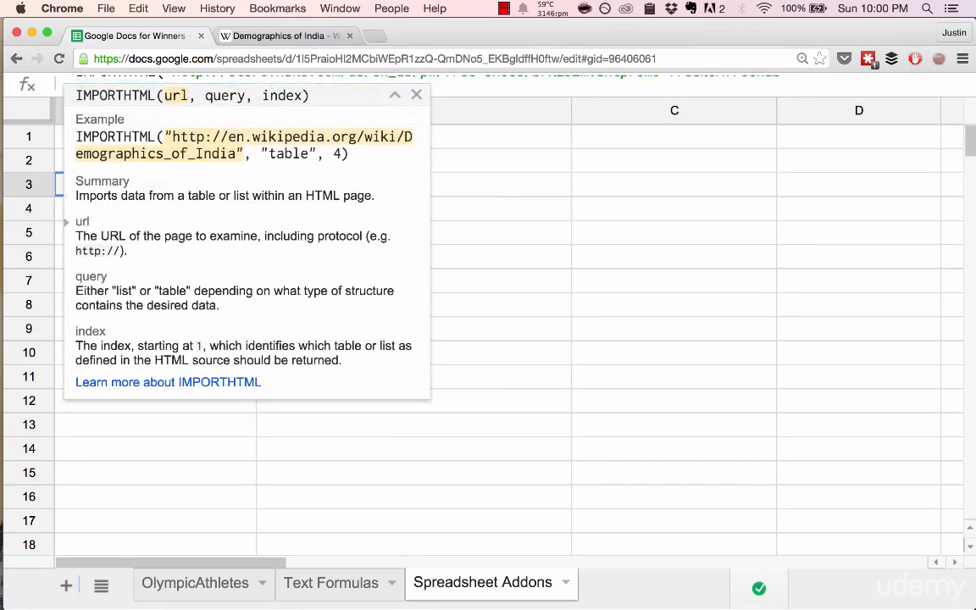
double_click(205, 192)
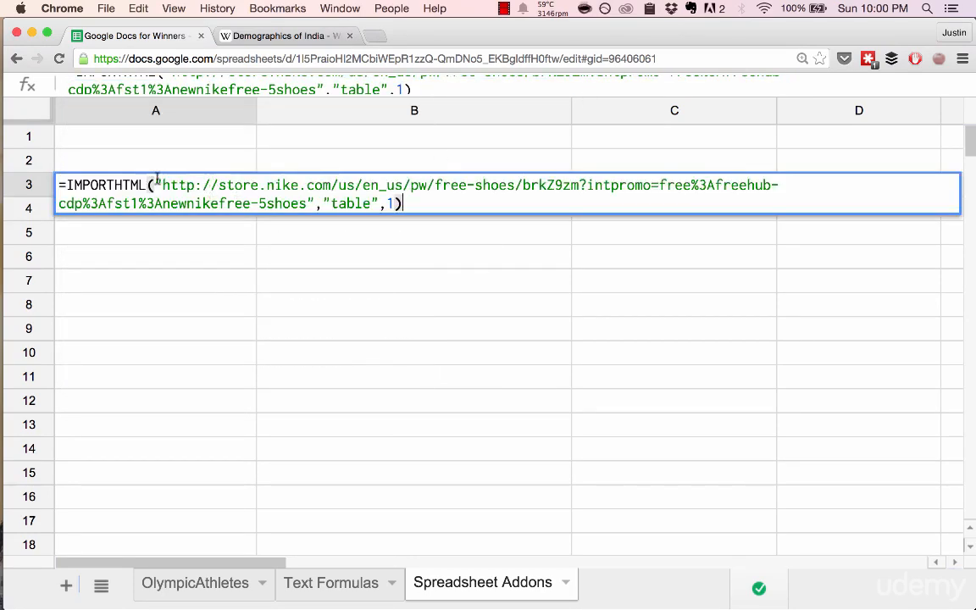
left_click_drag(163, 185, 310, 203)
type("\"http://en.wikipedia.org/wiki/Demographics_of_India\"")
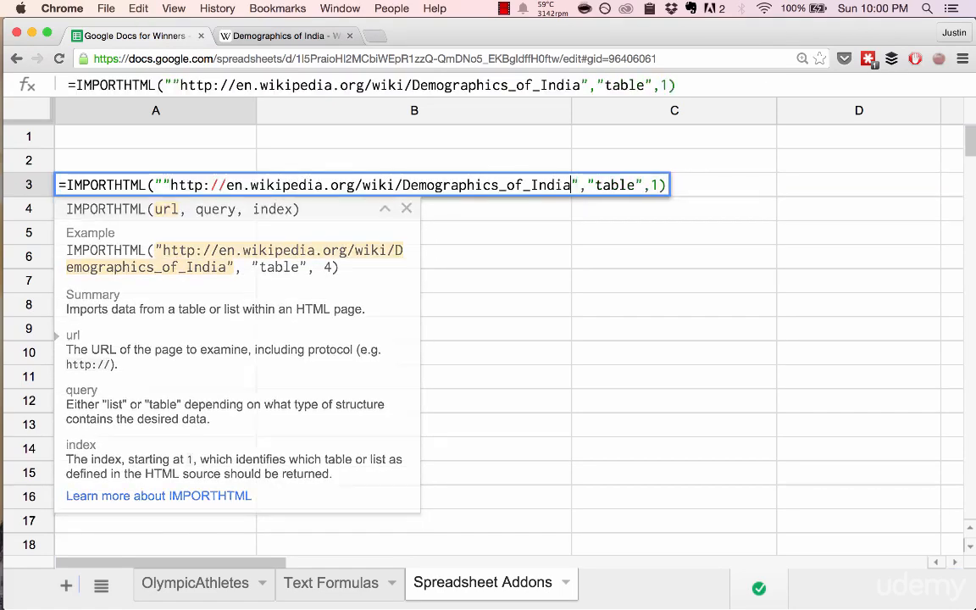
key("BackSpace")
left_click(171, 184)
key("BackSpace")
key("Return")
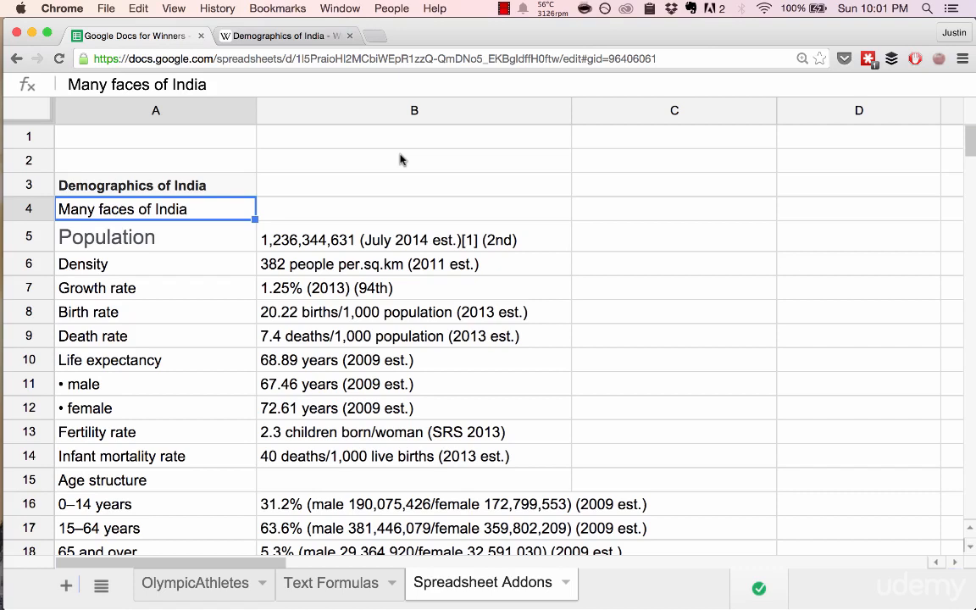
left_click(407, 161)
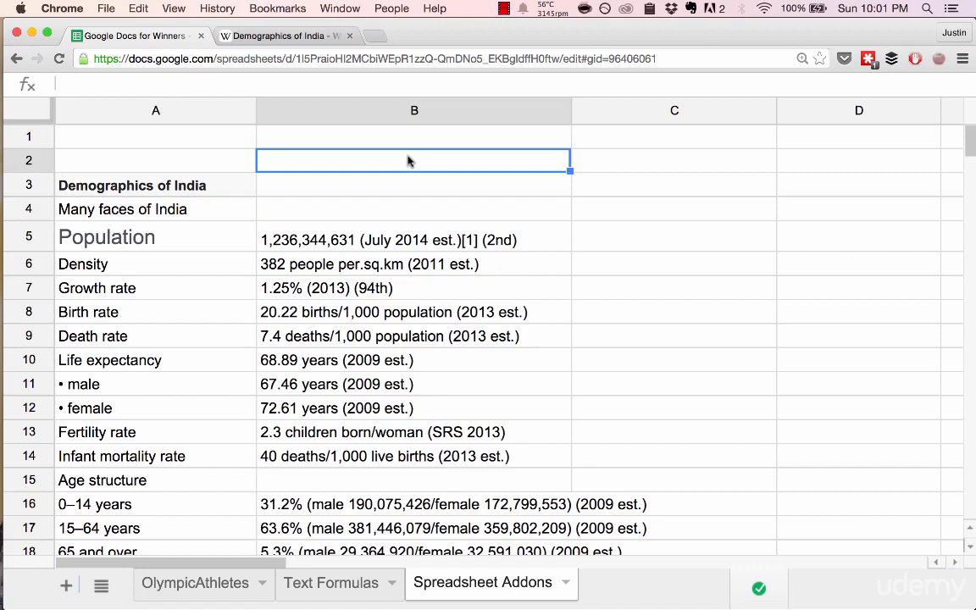